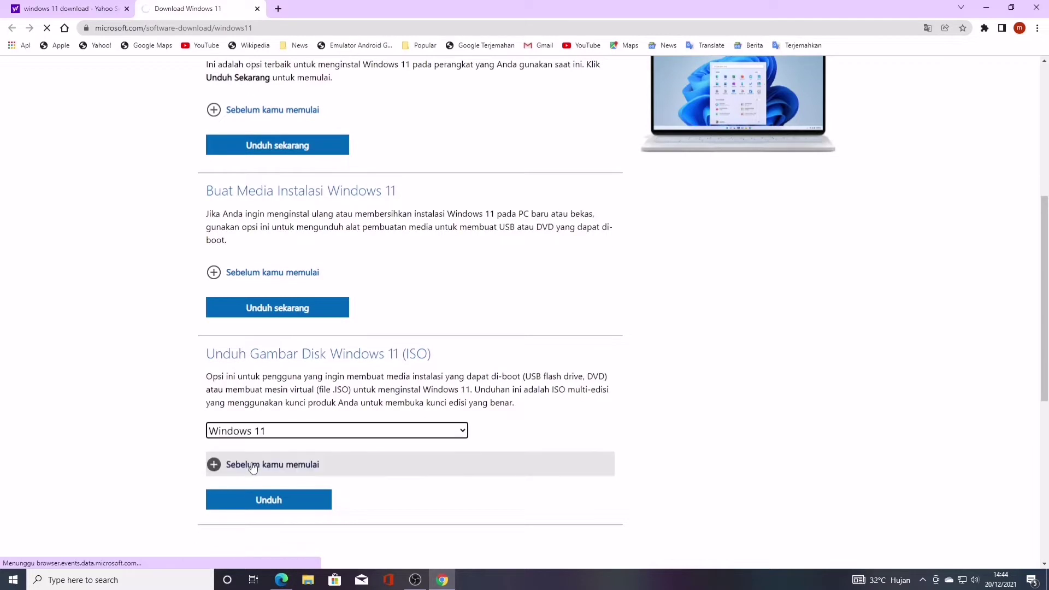
- Request the Windows 11 disk image (ISO) and confirm English (bahasa Inggris) as the product language
scroll(253, 464, "down", 2)
left_click(266, 392)
scroll(265, 392, "down", 5)
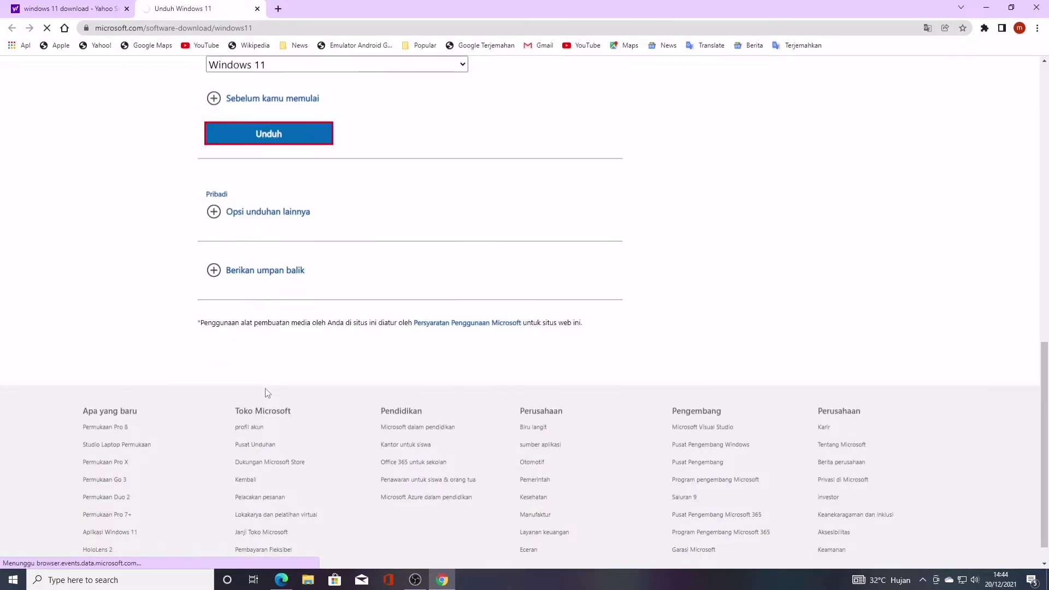
left_click(258, 333)
scroll(259, 219, "down", 1)
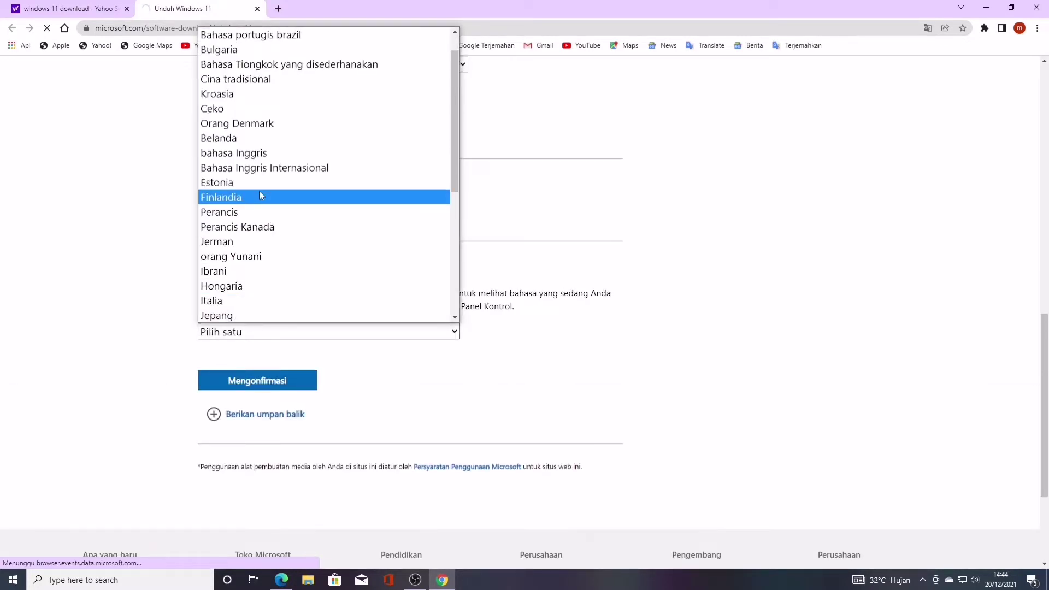
left_click(259, 153)
left_click(251, 384)
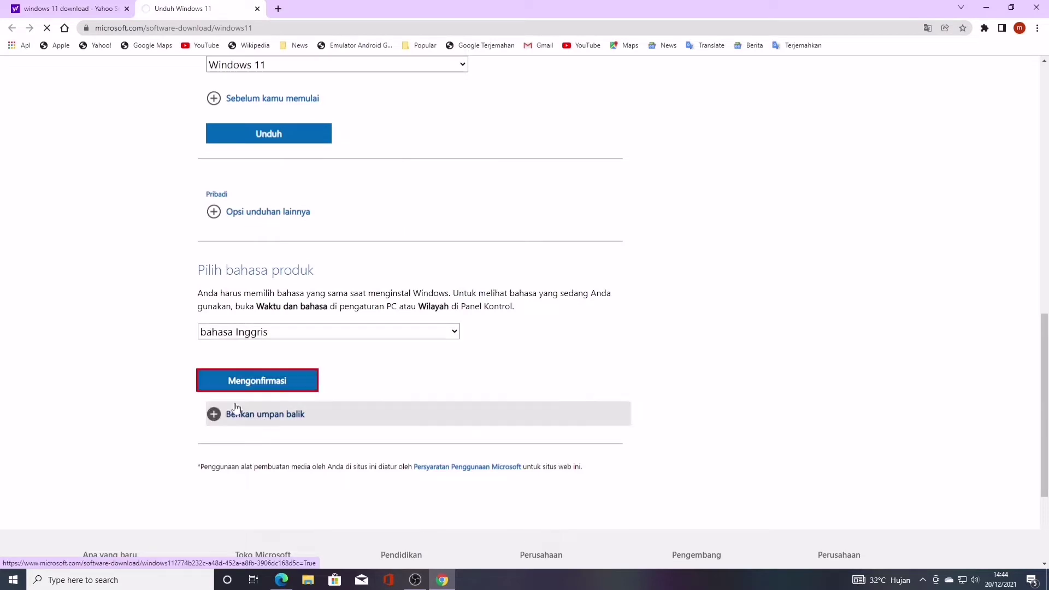
- Try to download the 64-bit English version of Windows 11, then return to the Windows 11 download page
scroll(249, 404, "down", 3)
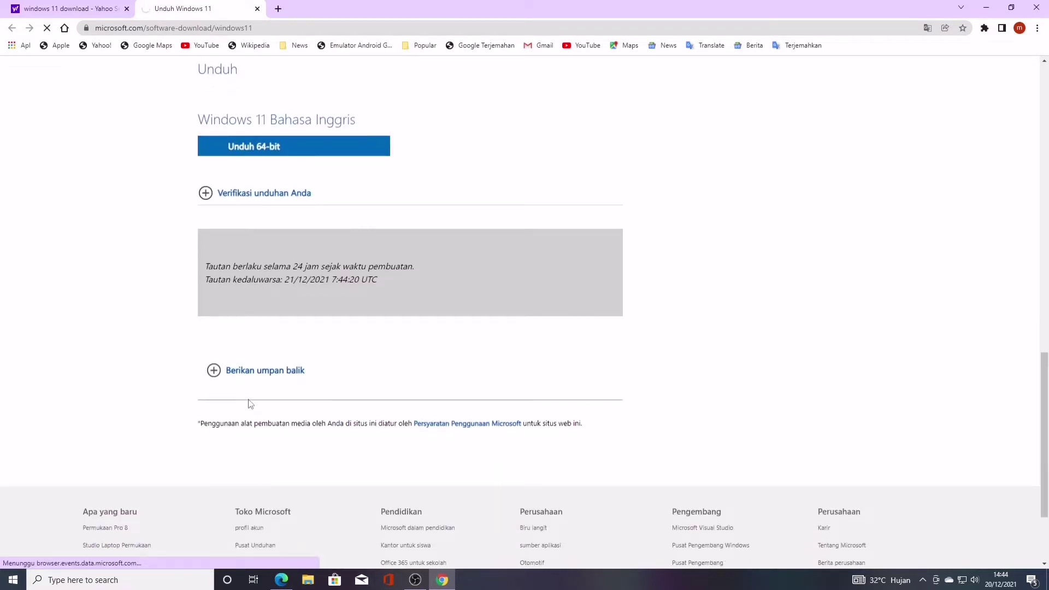
left_click(271, 146)
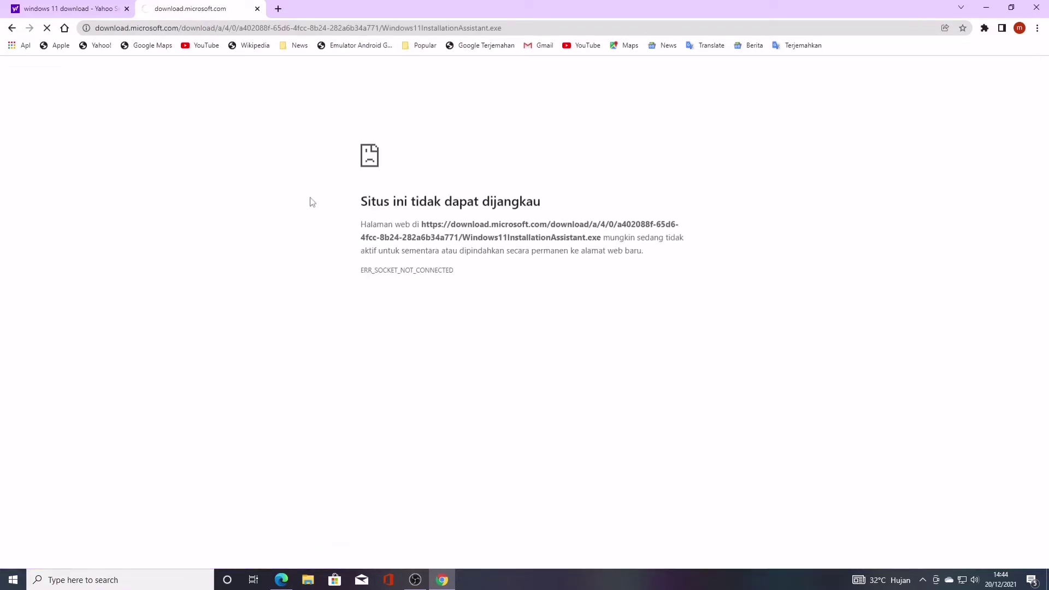
left_click(11, 28)
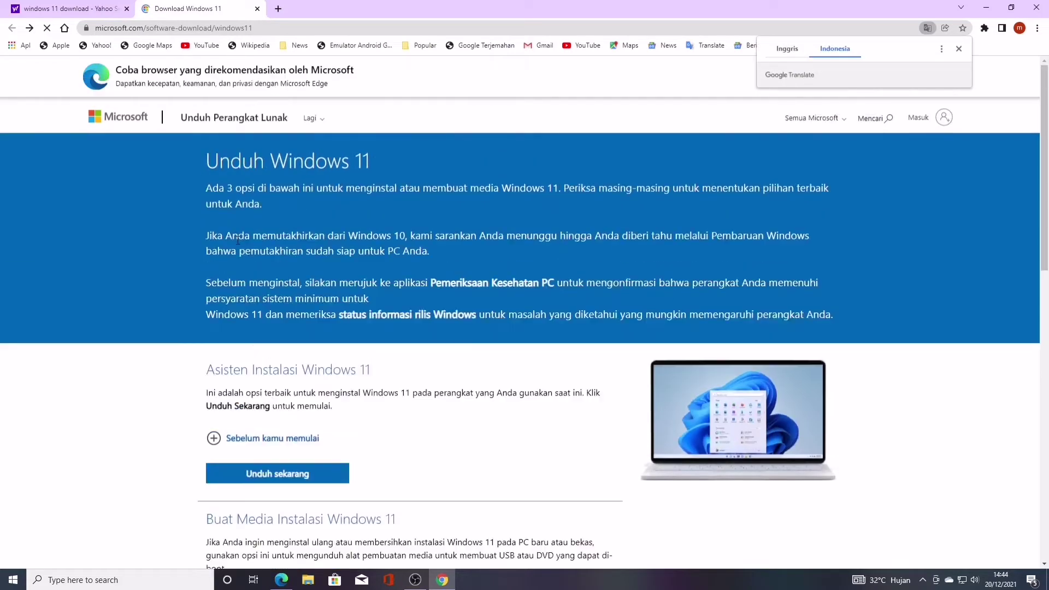
- Request the Windows 11 disk image (ISO) again and confirm English International (Bahasa Inggris Internasional) as the product language
scroll(265, 440, "down", 7)
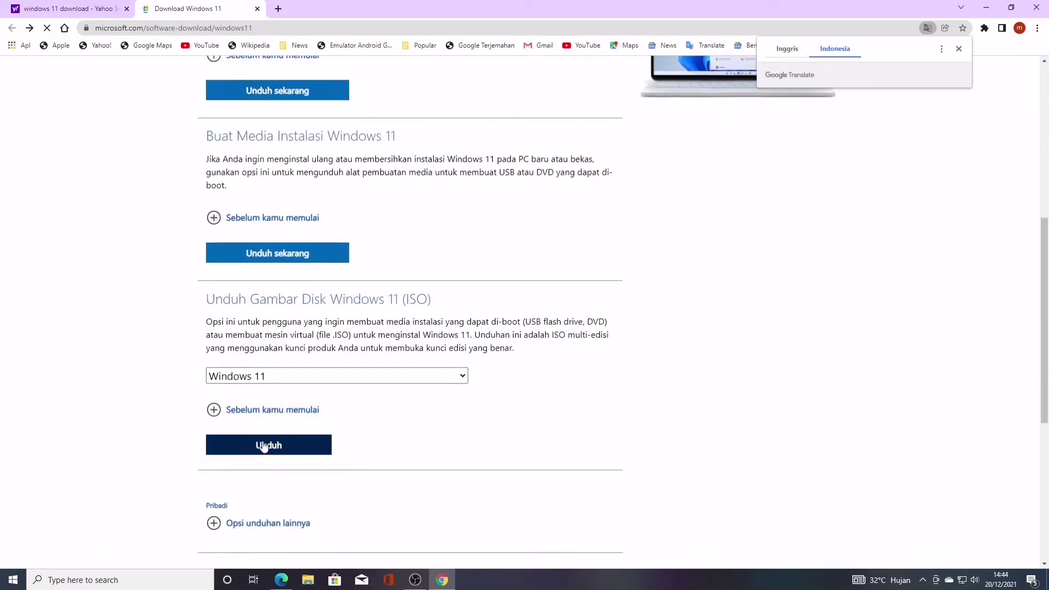
left_click(264, 398)
scroll(264, 400, "down", 4)
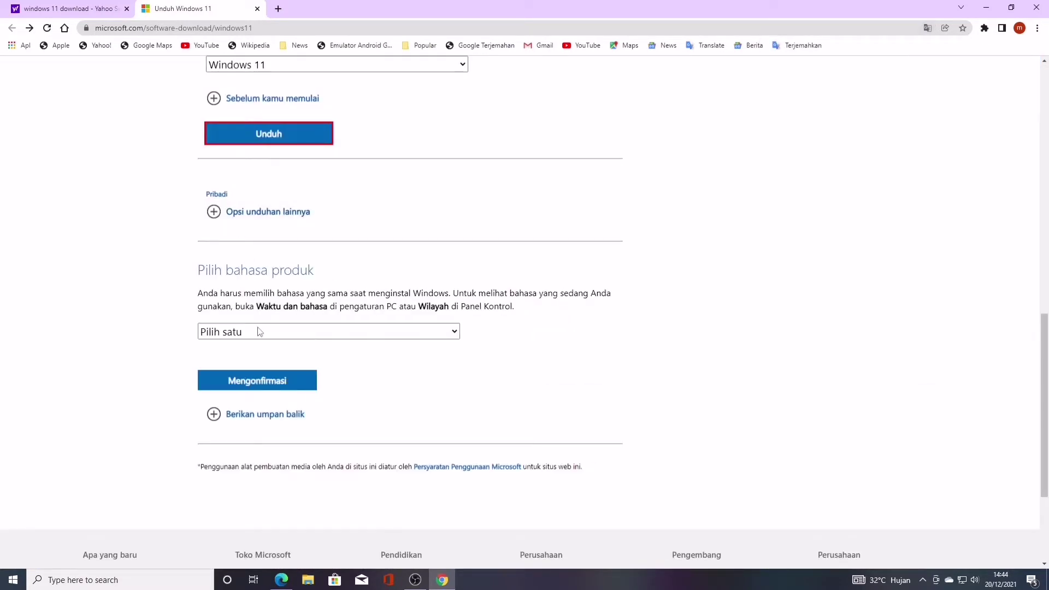
left_click(260, 331)
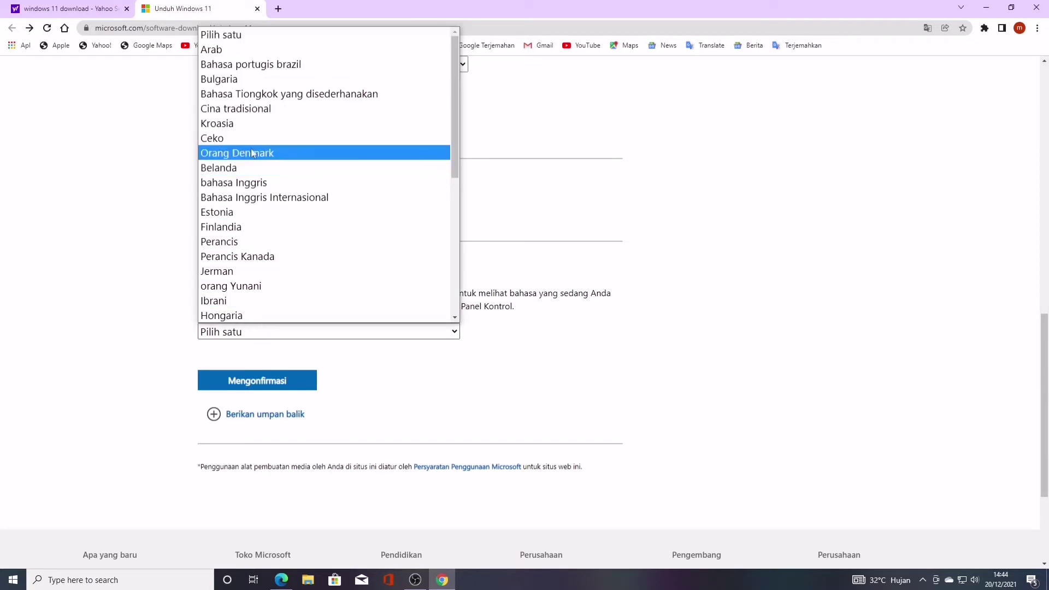
left_click(253, 198)
left_click(243, 382)
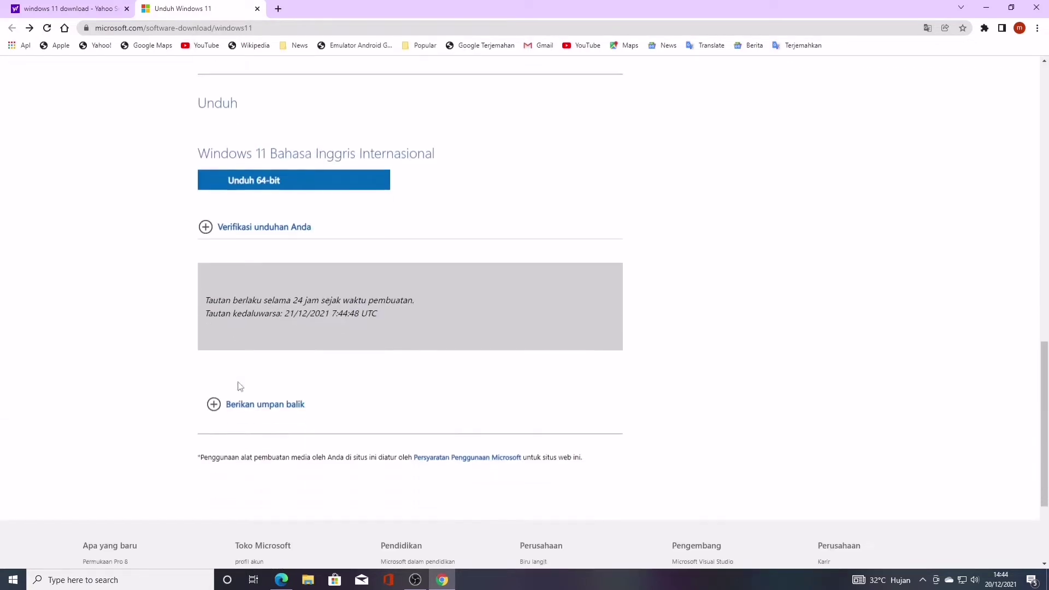
- Expand the download verification section and examine its instructions and the hash values listed per language
scroll(241, 386, "down", 1)
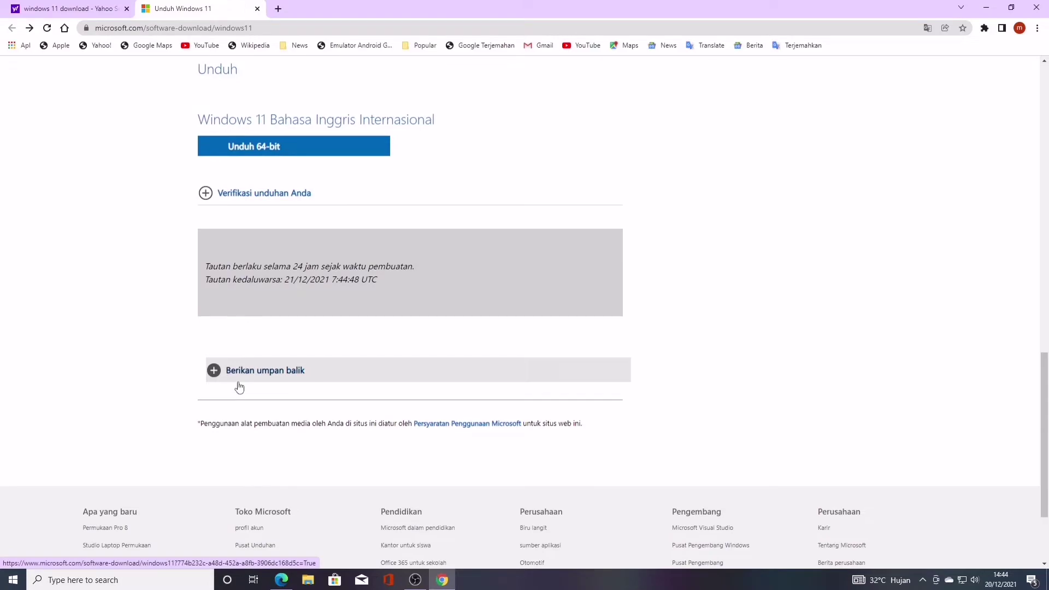
left_click(246, 197)
scroll(267, 409, "down", 12)
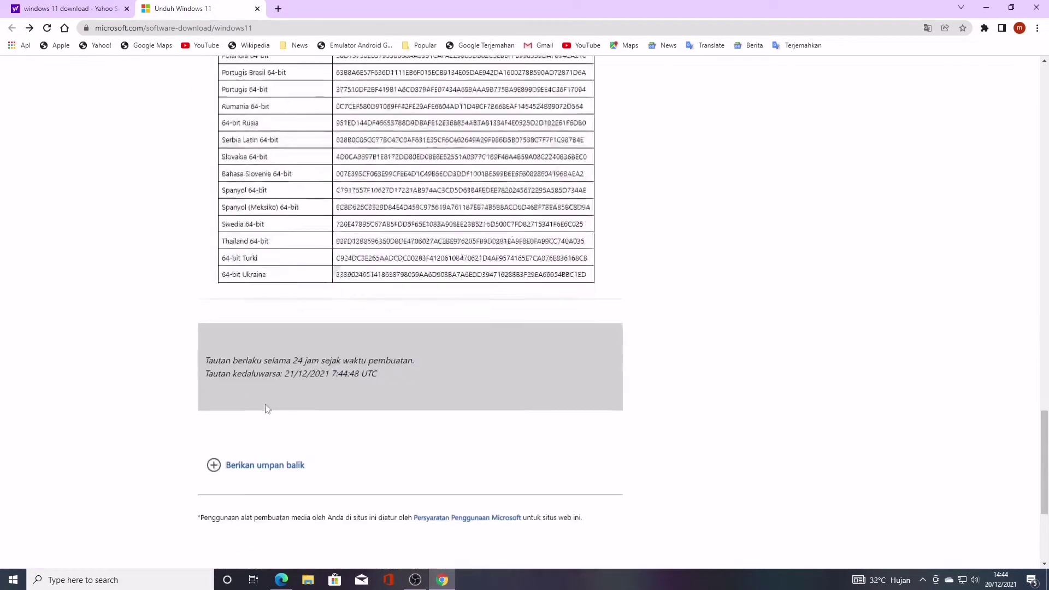
scroll(267, 409, "up", 12)
scroll(260, 421, "down", 13)
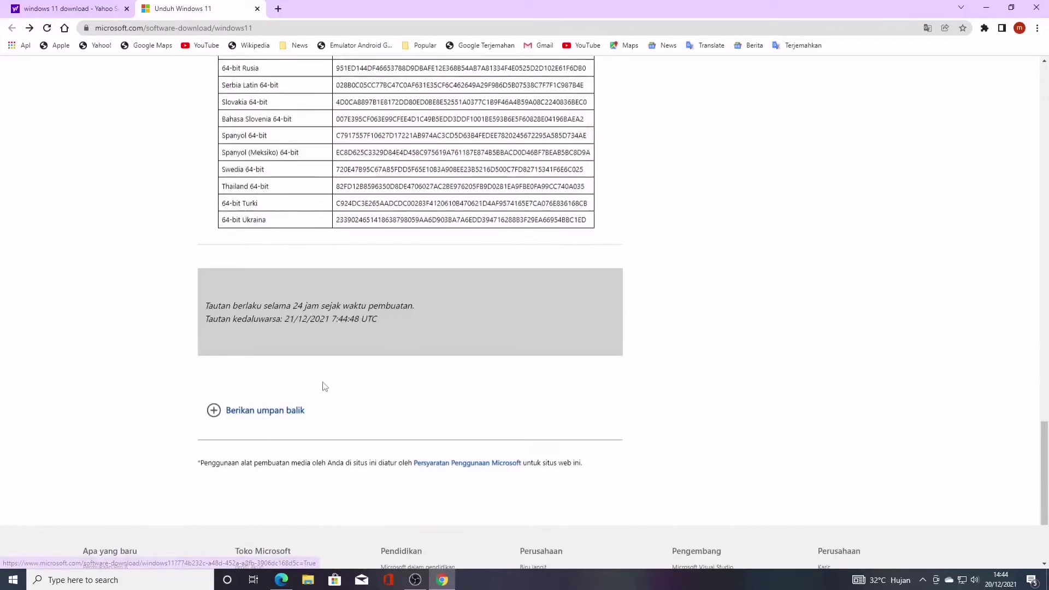
scroll(337, 344, "up", 12)
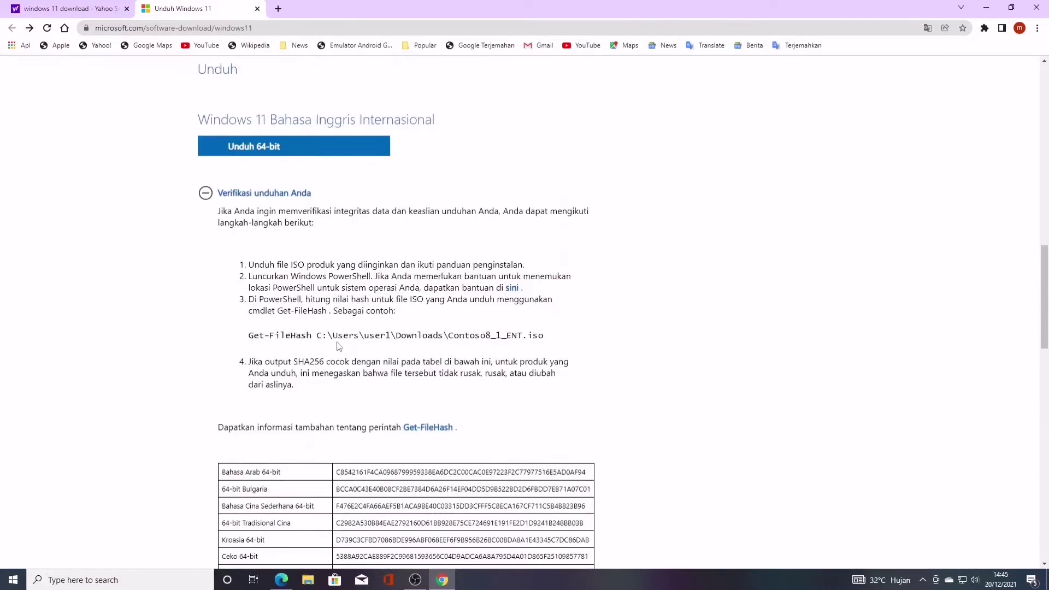
- Start the 64-bit Windows 11 English International download, cancel it, and minimize the browser
left_click(285, 153)
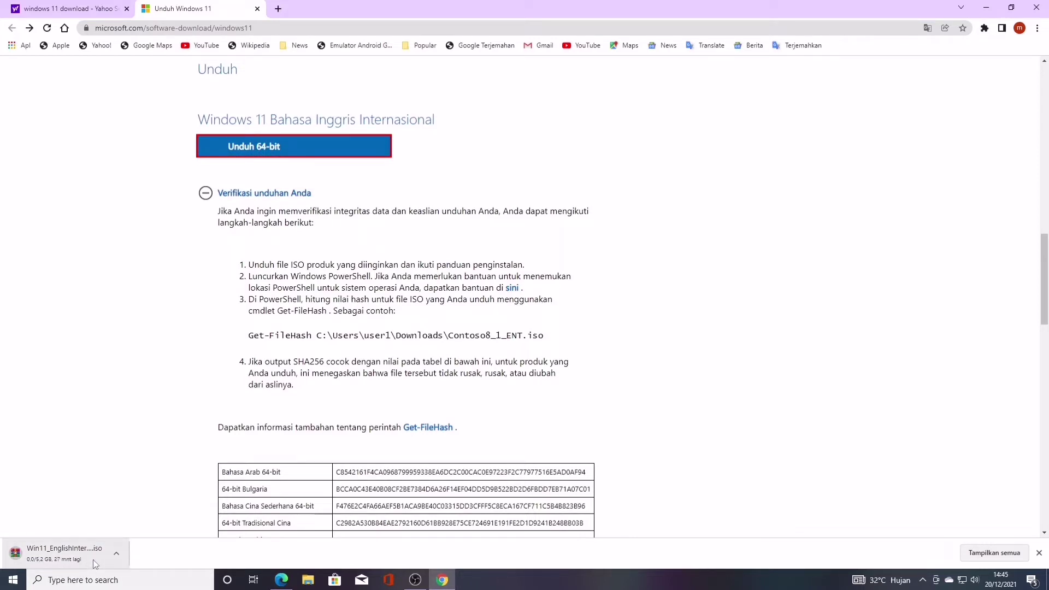
right_click(119, 547)
left_click(163, 535)
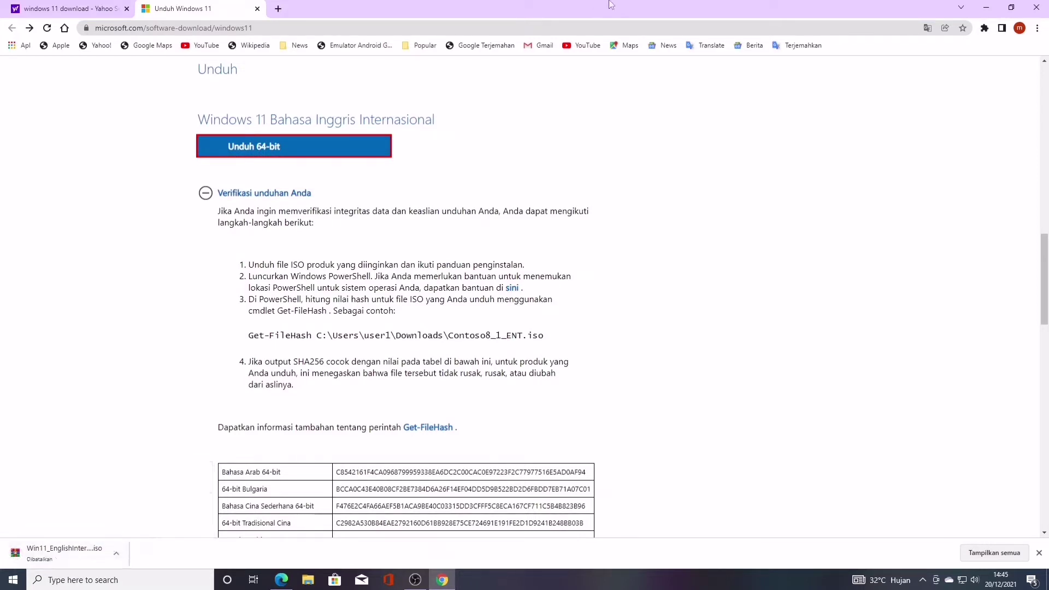
left_click(987, 8)
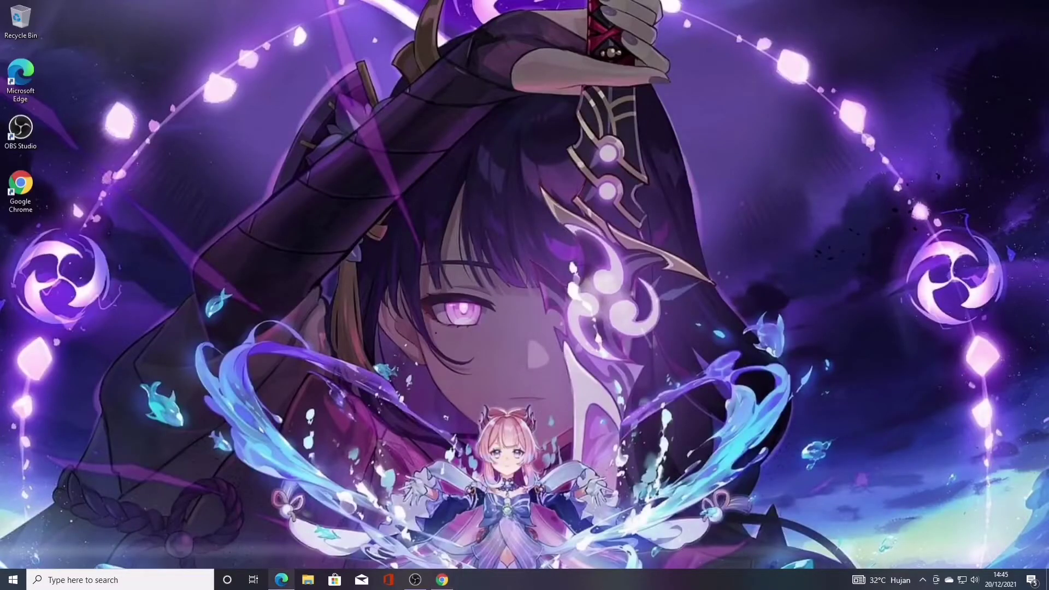
- Extract Win11_EnglishInternational_x64v1 (1).iso and scr.zip directly into the Downloads folder using File Explorer
left_click(308, 580)
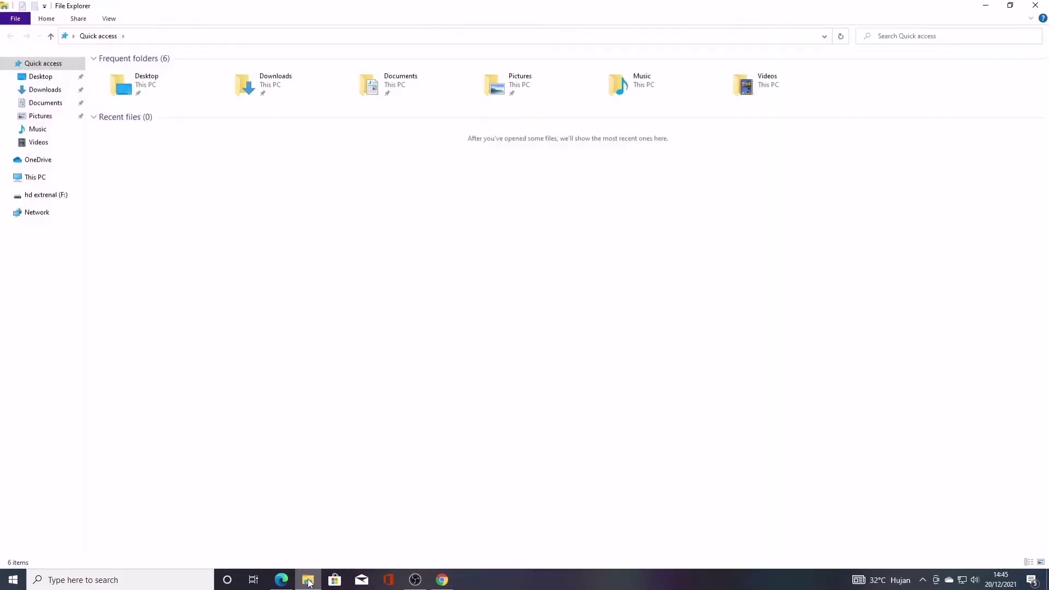
left_click(63, 91)
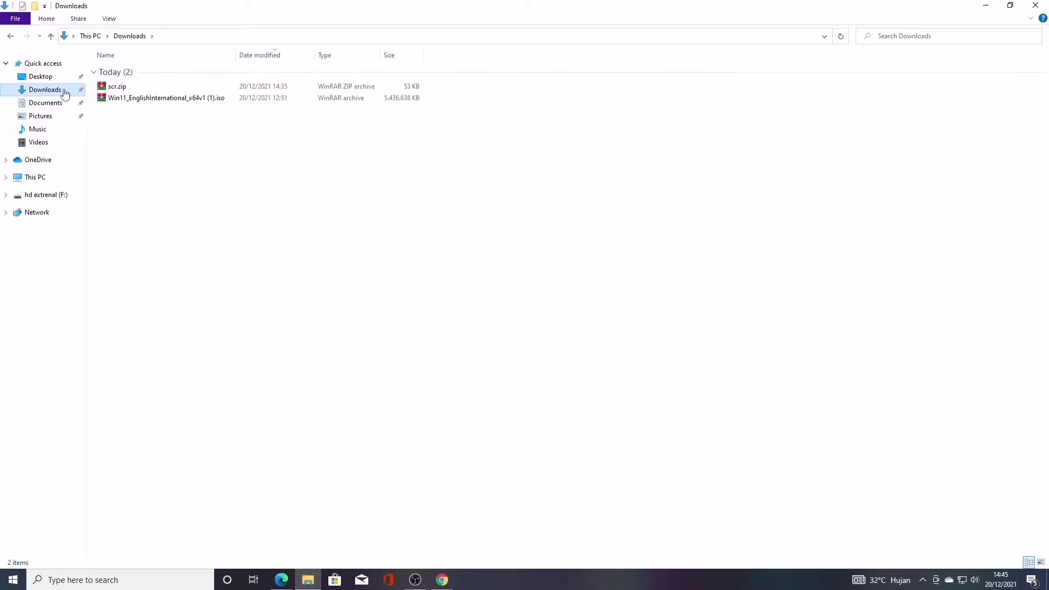
right_click(141, 101)
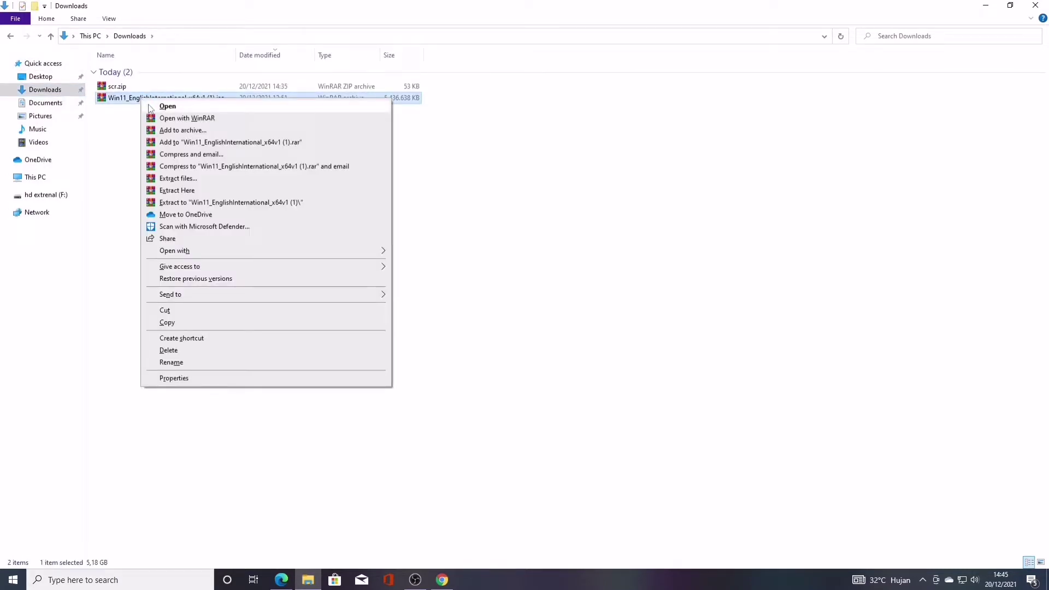
left_click(180, 190)
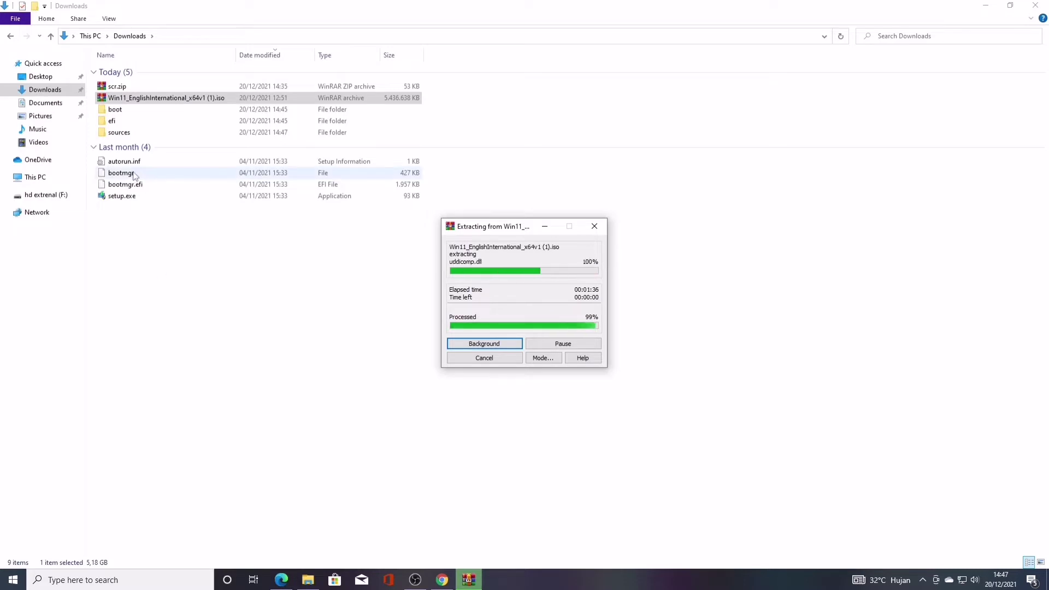
right_click(118, 85)
left_click(151, 131)
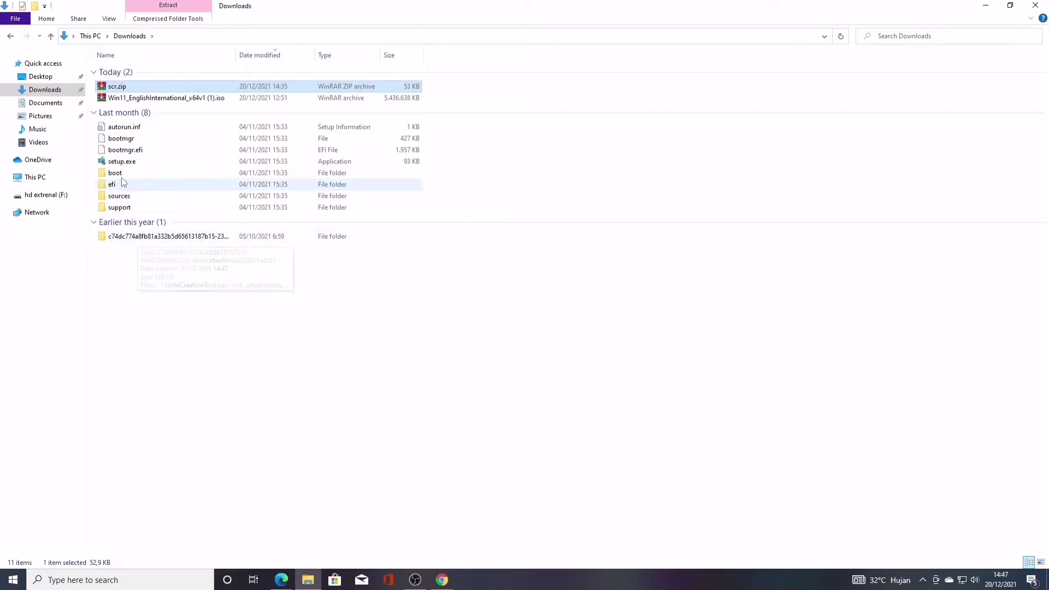
- Try to install Windows 11 by running the extracted setup.exe through its system requirements check, and close the setup
double_click(125, 161)
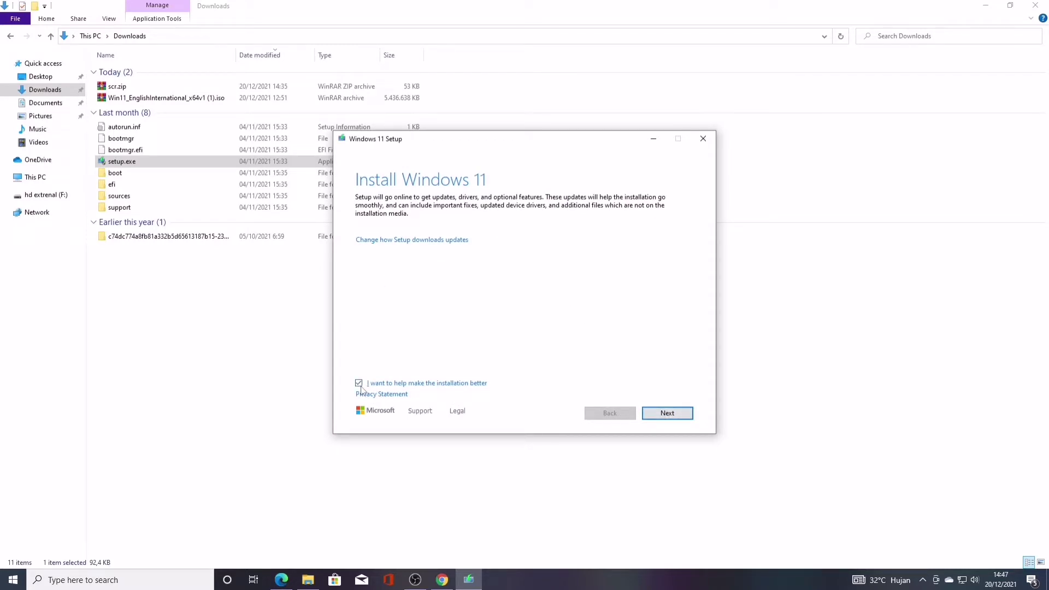
left_click(665, 412)
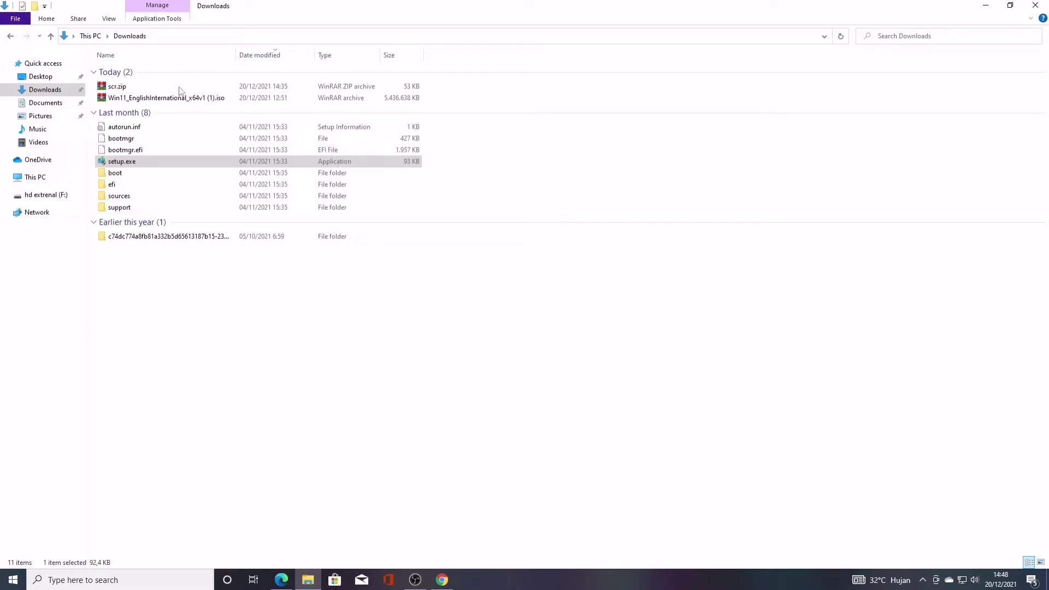
left_click(985, 5)
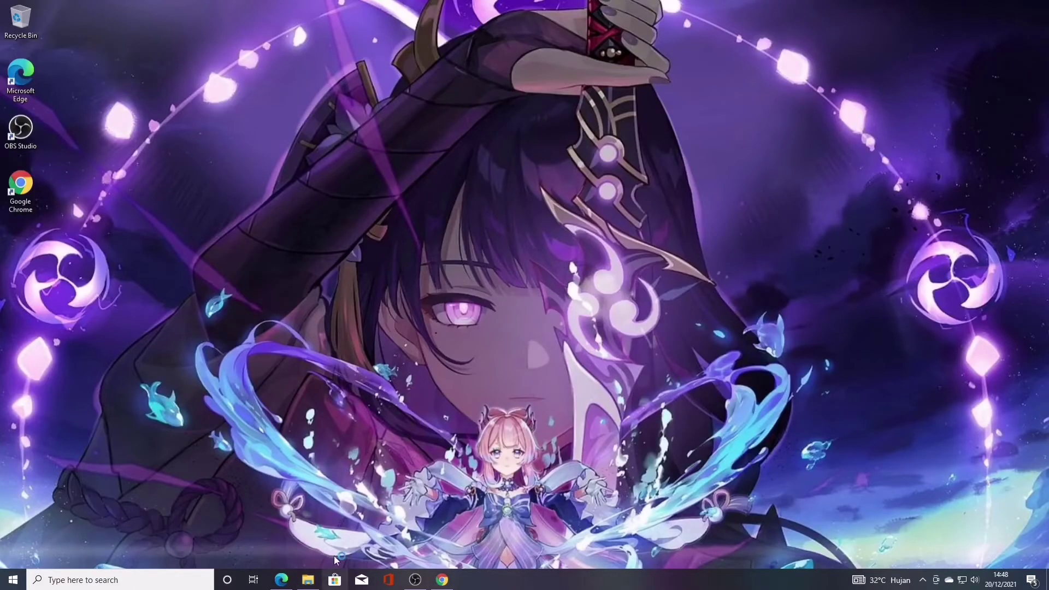
left_click(309, 579)
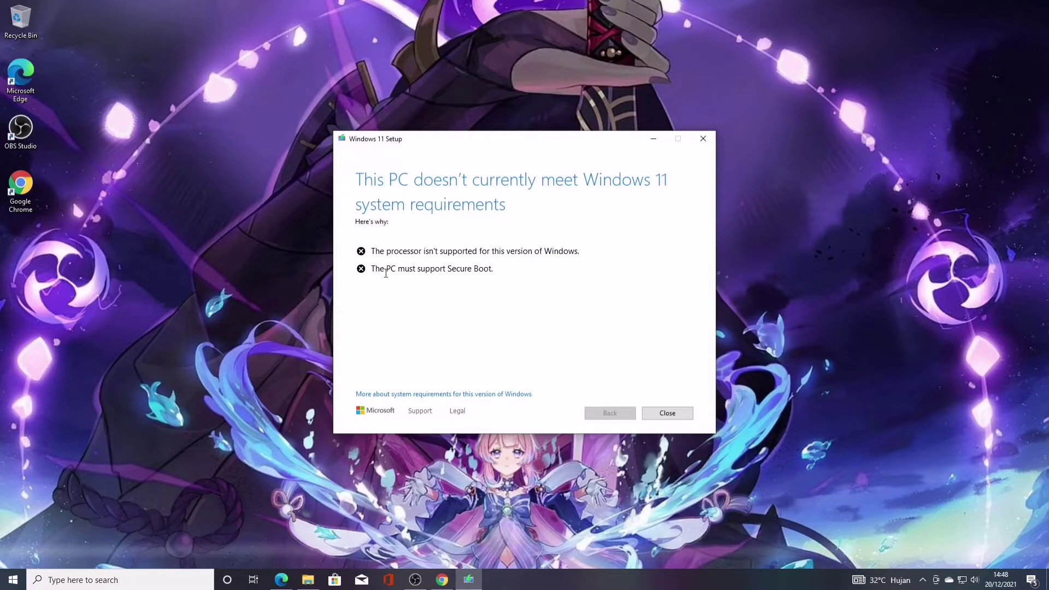
left_click(670, 417)
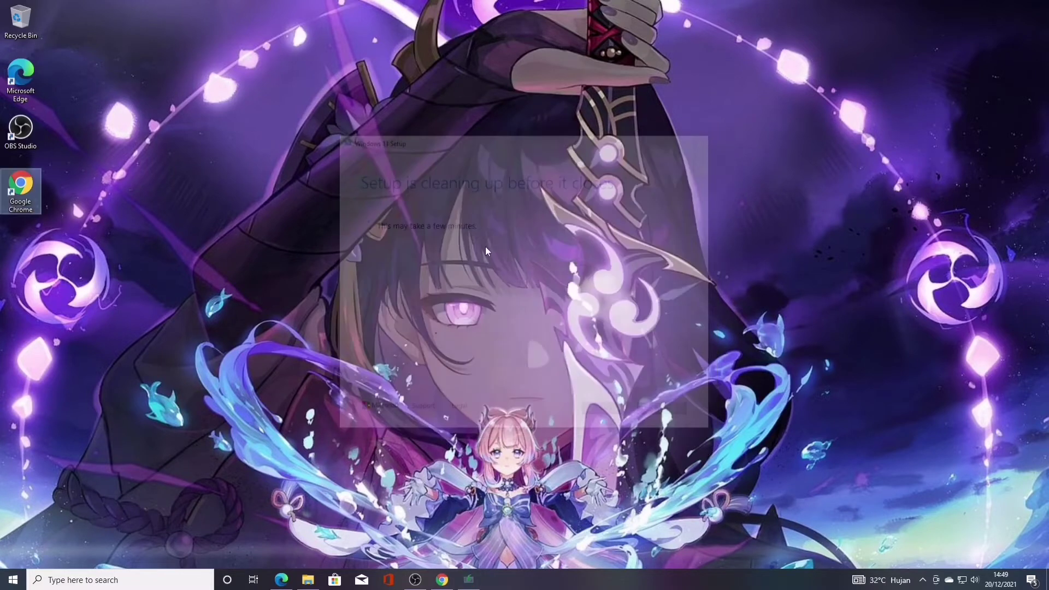
- Run the second Skip_TPM_Check_on_Dynamic_Update script from the folder extracted from scr.zip, and minimize File Explorer
left_click(308, 580)
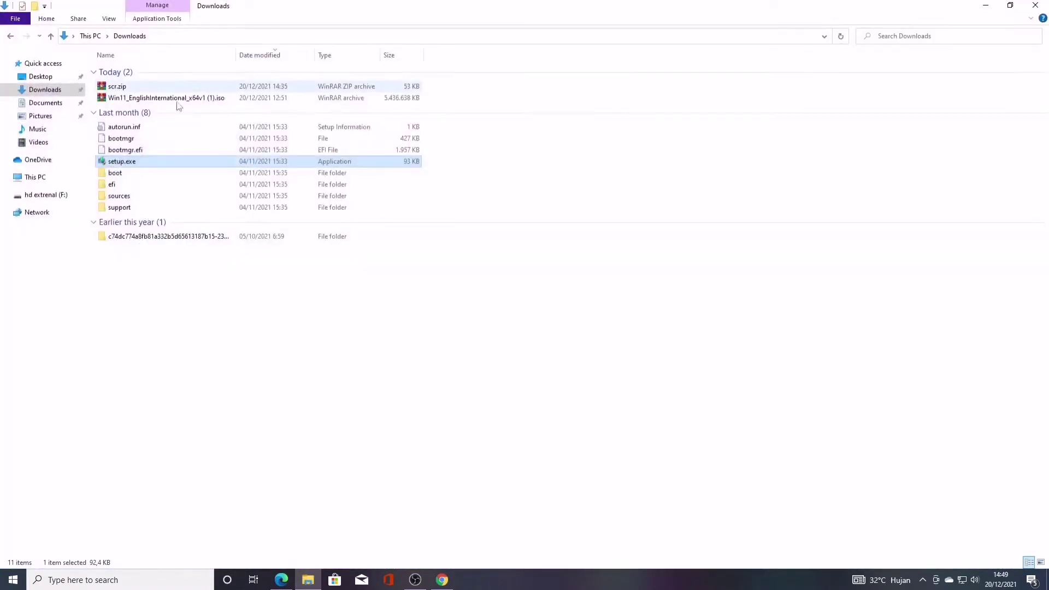
double_click(137, 236)
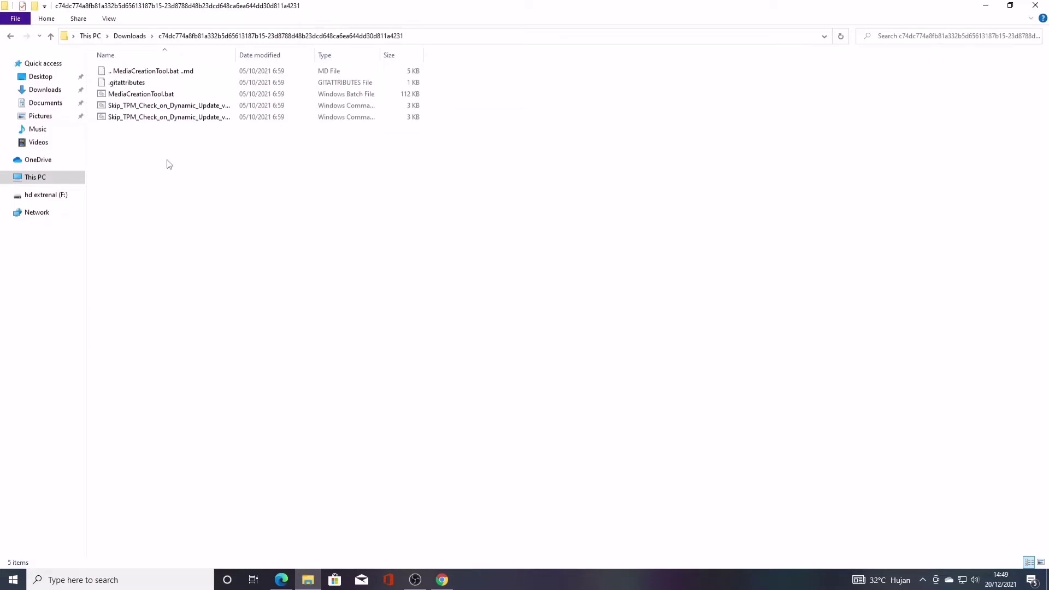
left_click(110, 19)
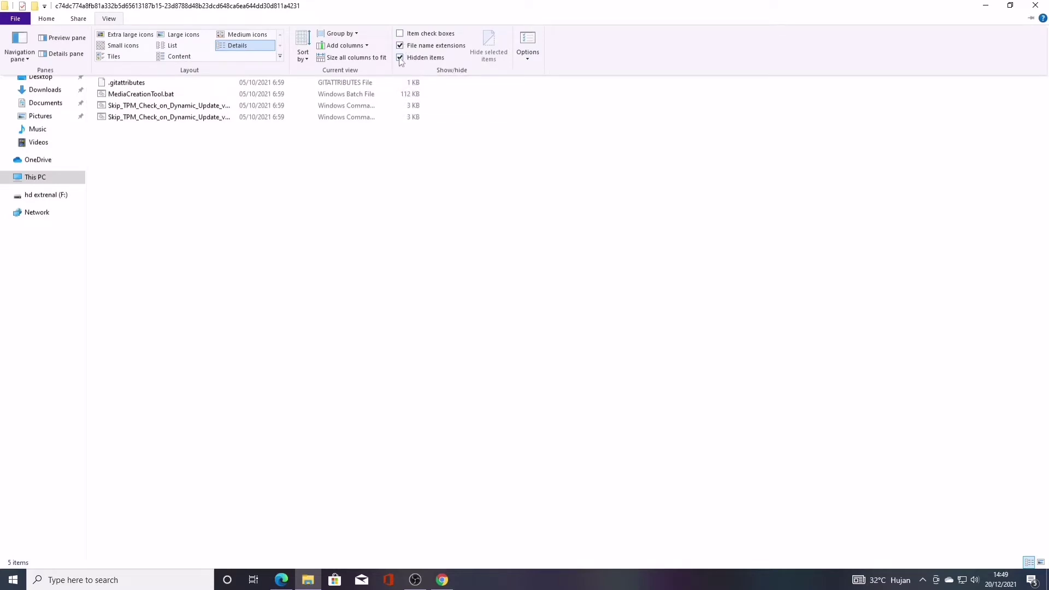
left_click(231, 145)
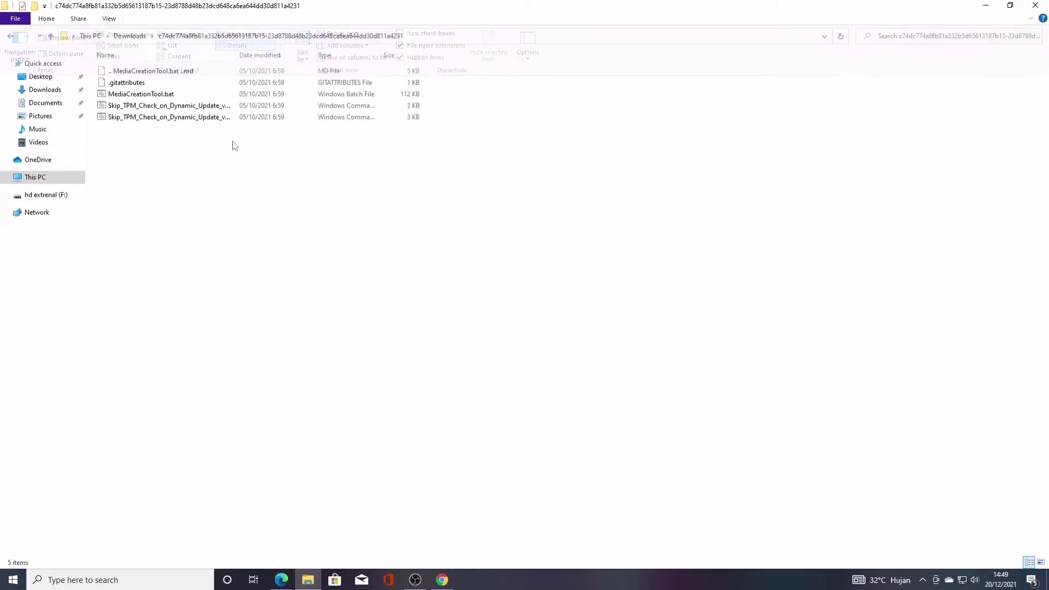
left_click(184, 120)
double_click(185, 118)
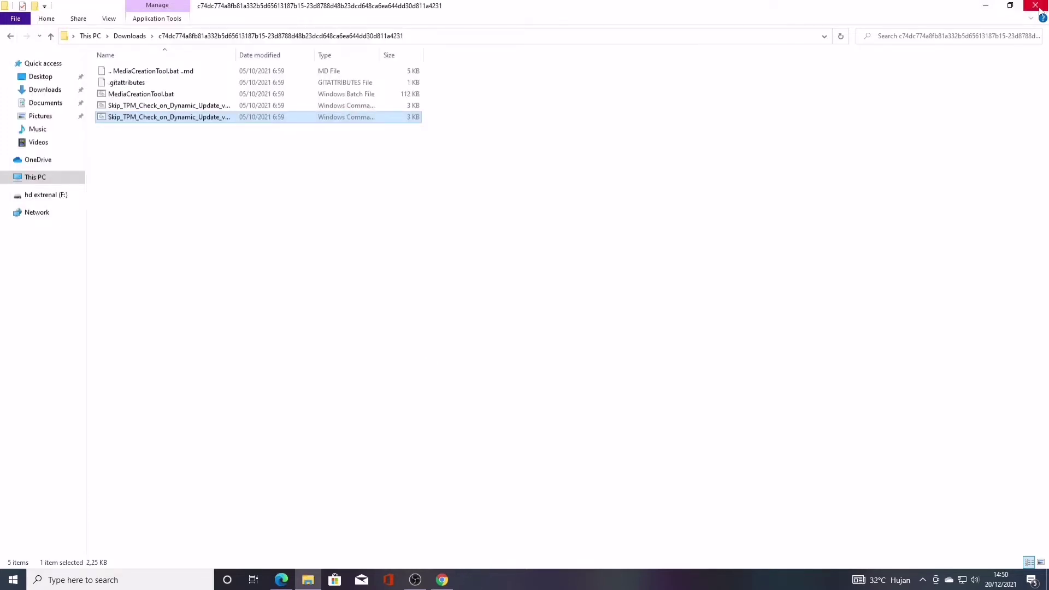
left_click(983, 12)
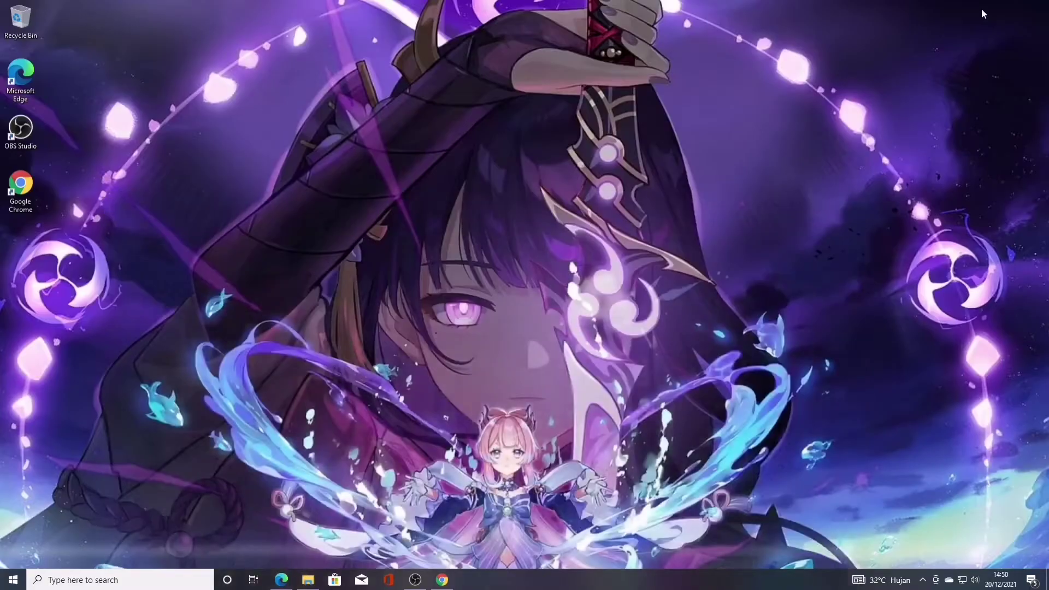
- Reopen the Downloads folder and launch setup.exe again to start the Windows 11 installation
left_click(308, 580)
left_click(45, 90)
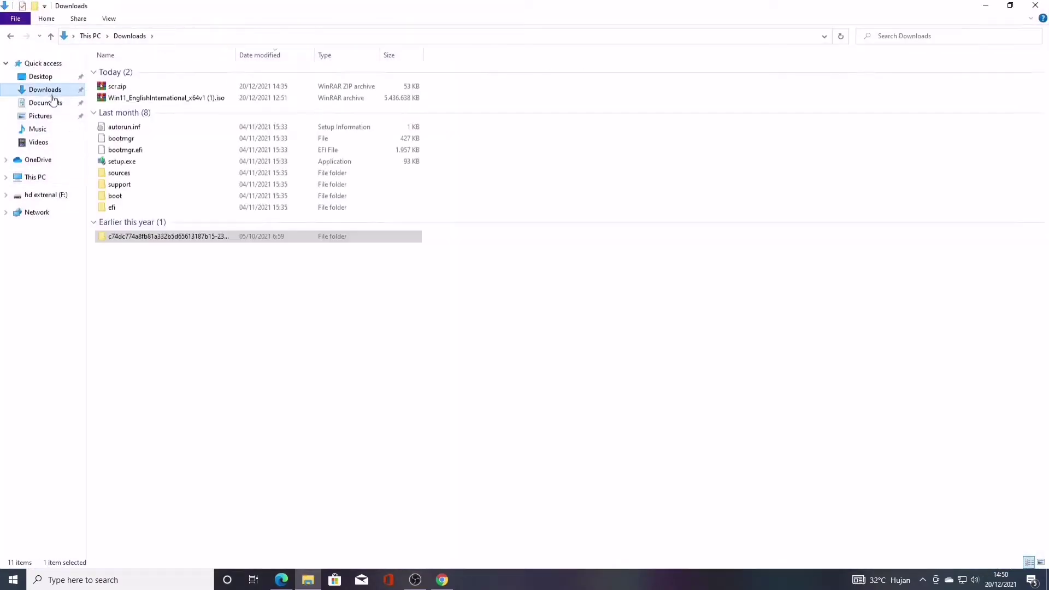
double_click(126, 159)
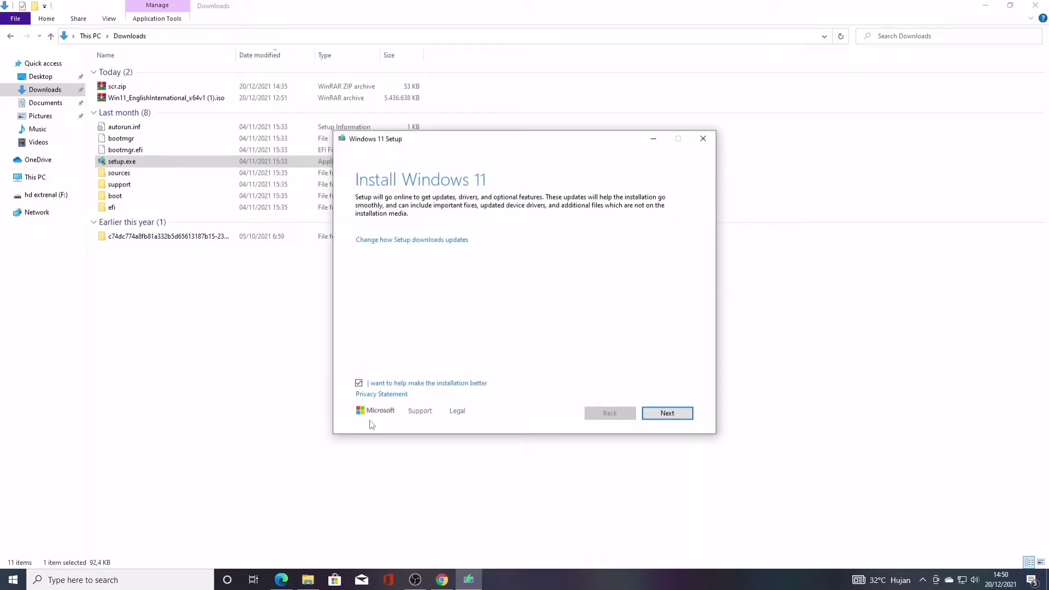
- Opt out of helping make the installation better, continue the Windows 11 setup, minimize File Explorer, and accept the licence terms
left_click(390, 383)
left_click(665, 419)
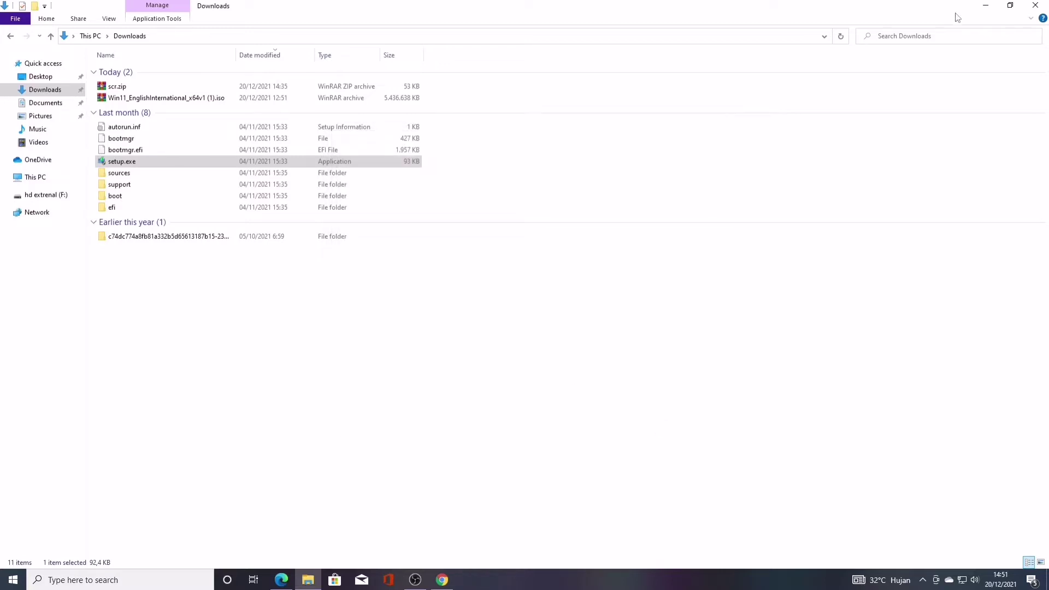
left_click(985, 4)
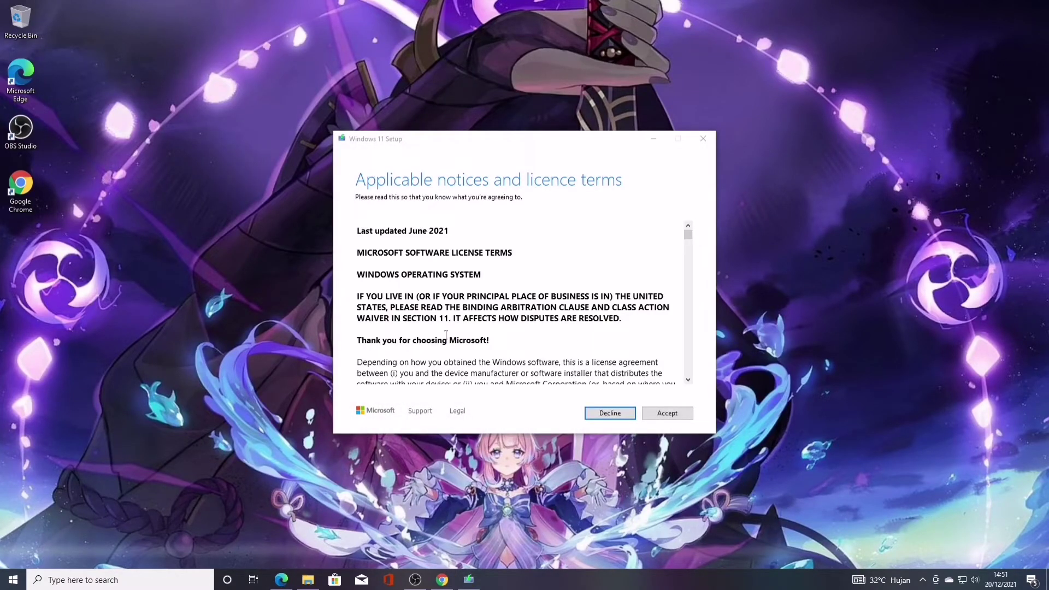
left_click(664, 416)
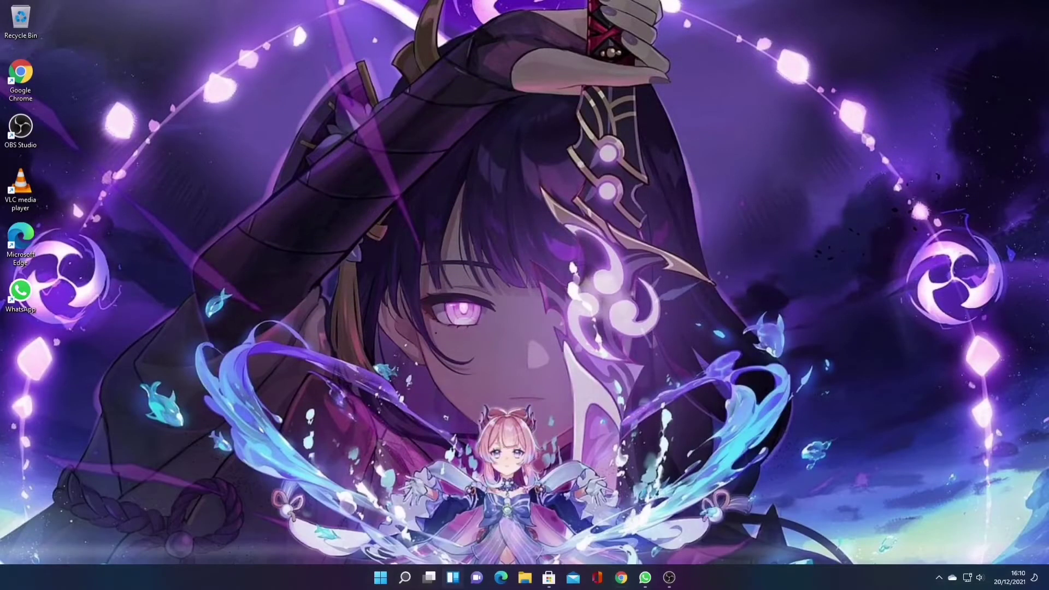
- Run dxdiag with the driver signature check allowed, examine the system and display details, and close the tool
left_click(409, 578)
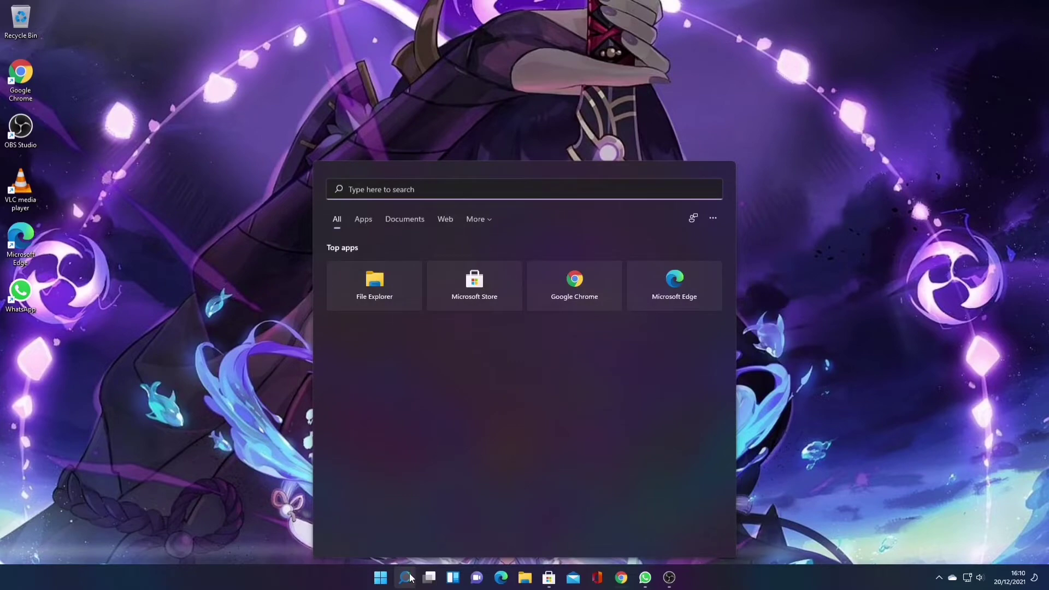
type("dxdiag")
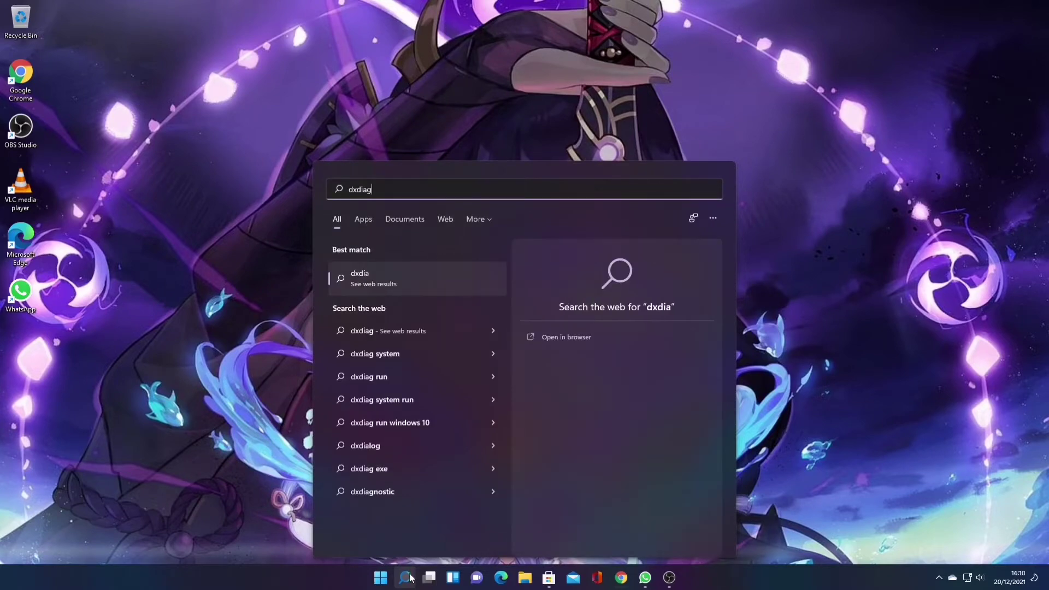
left_click(359, 277)
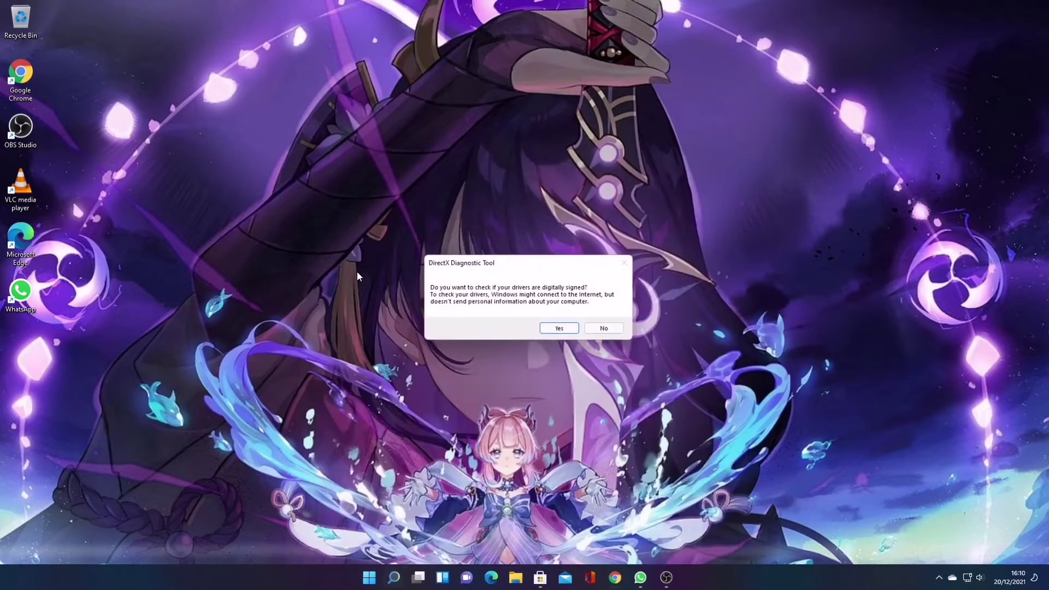
left_click(568, 329)
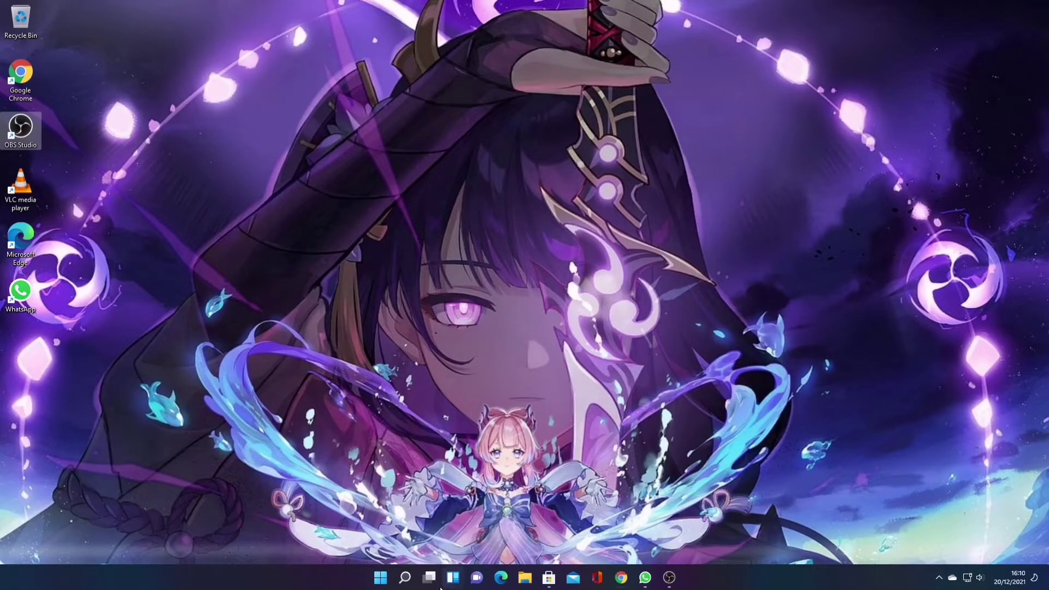
mouse_move(404, 578)
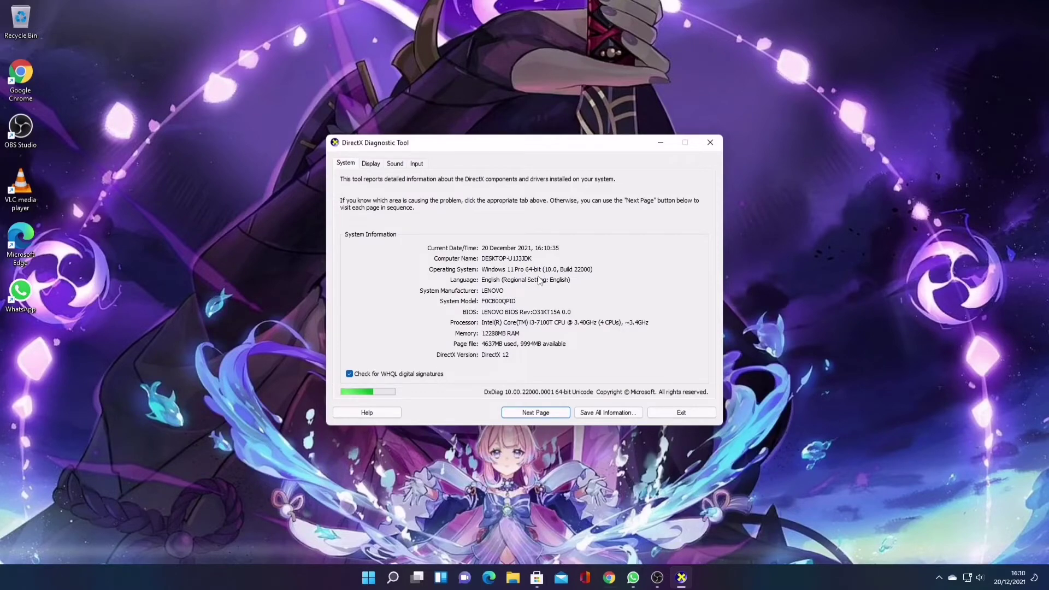
left_click(375, 166)
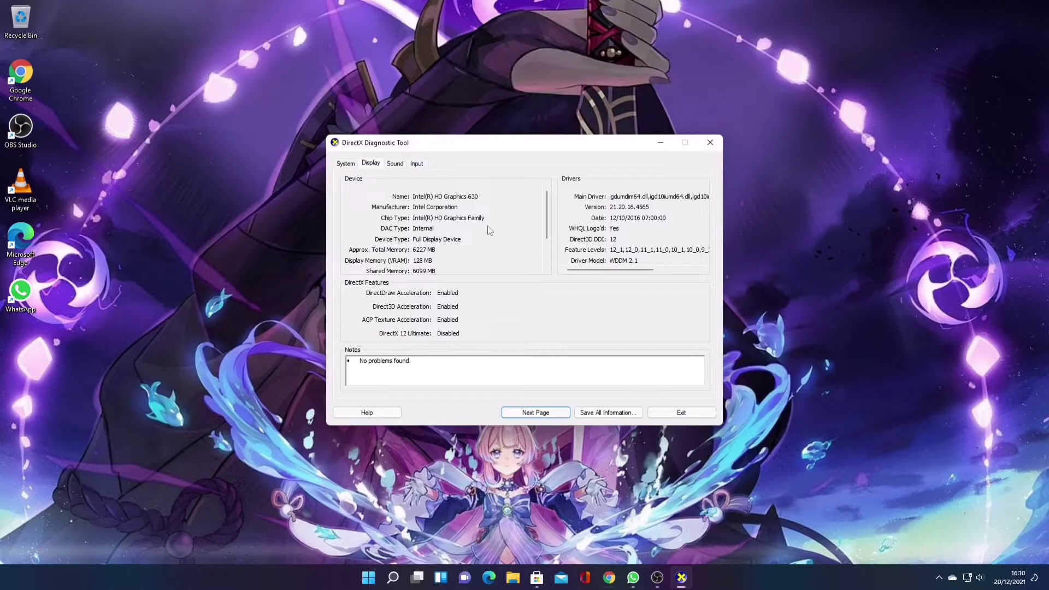
left_click(710, 142)
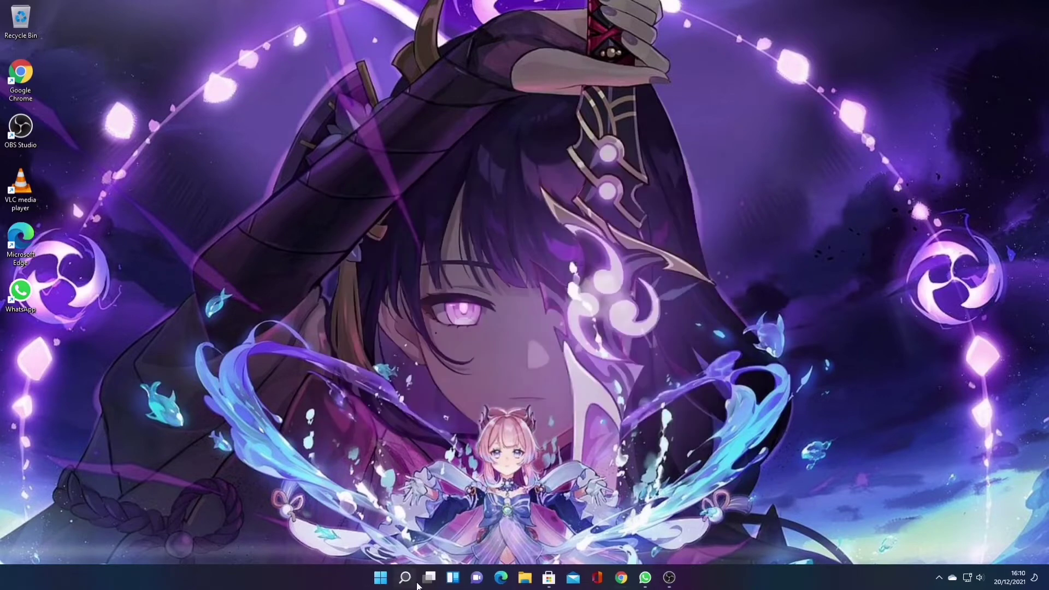
- Open System Information, examine the system summary for the Windows version and hardware details, and close it
left_click(404, 579)
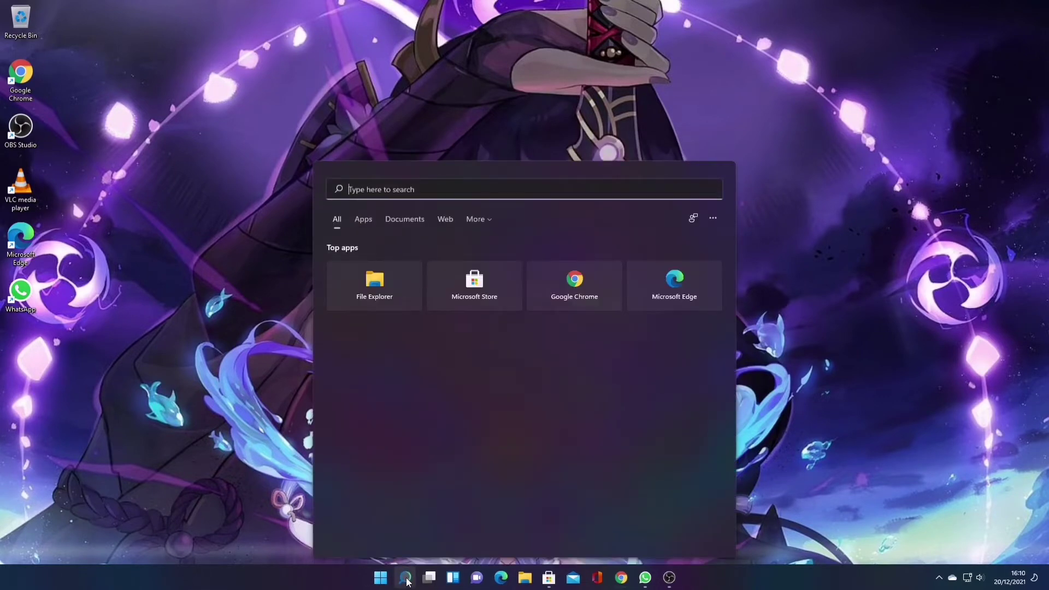
type("in")
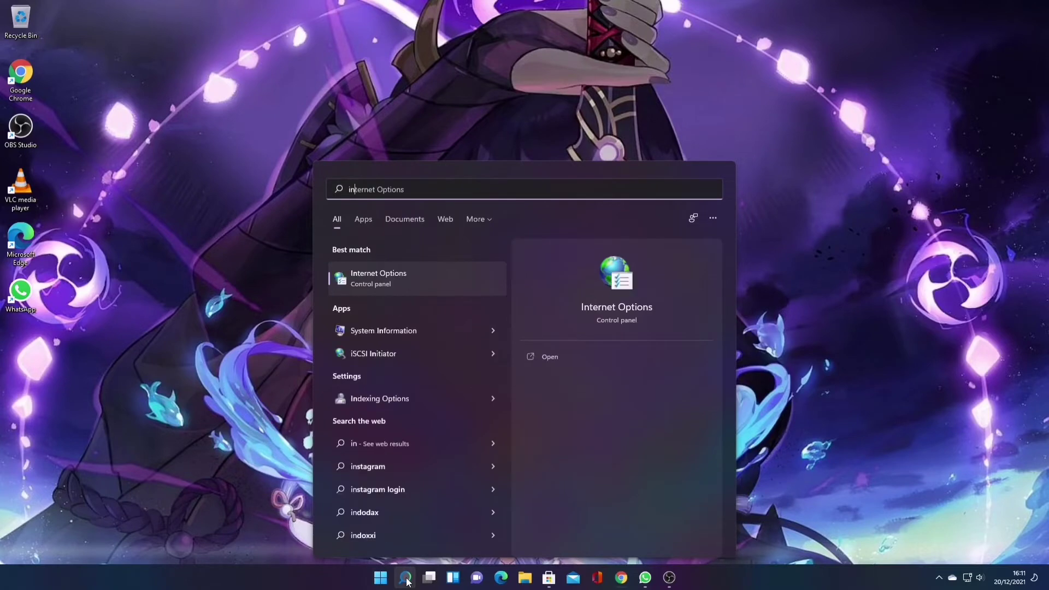
left_click(421, 334)
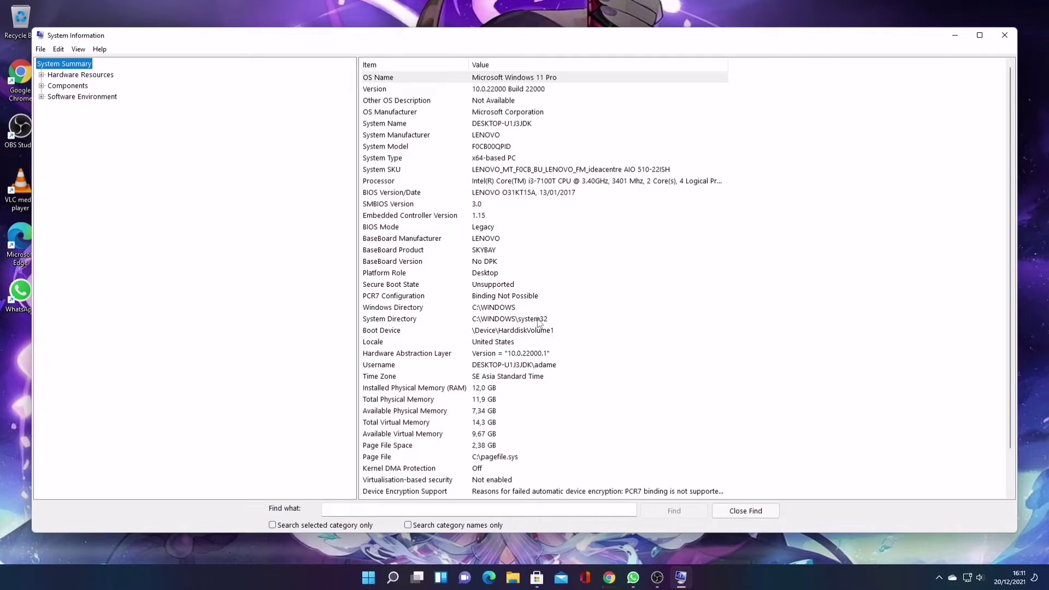
scroll(539, 322, "down", 1)
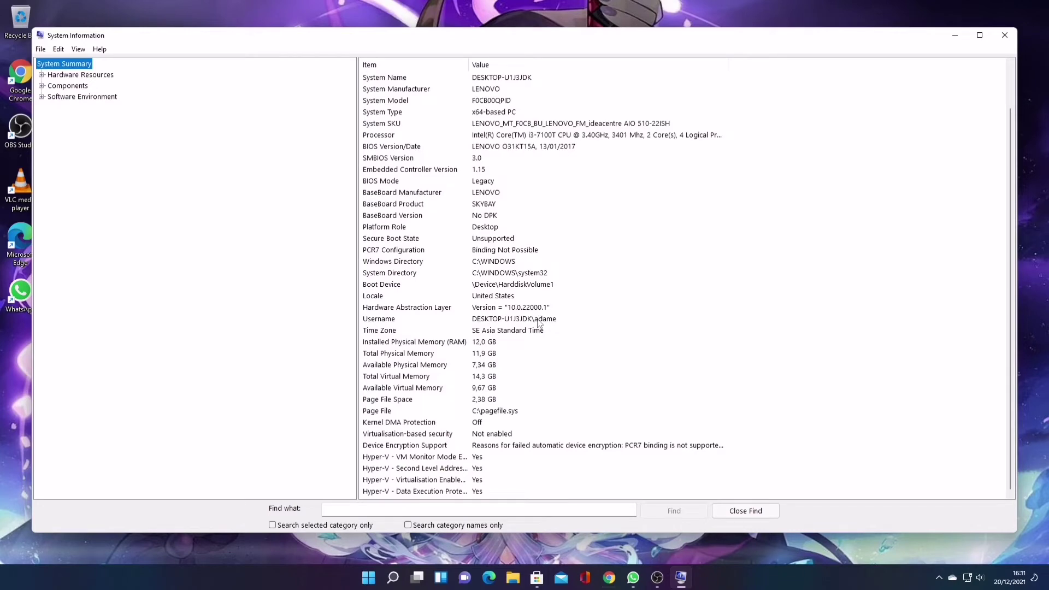
scroll(539, 322, "up", 1)
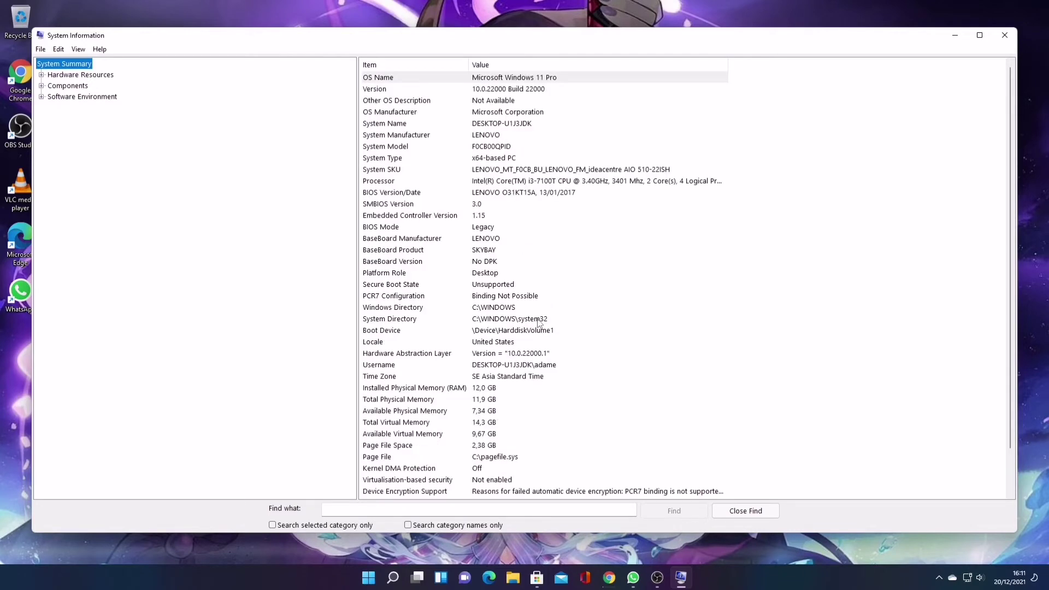
left_click(1010, 33)
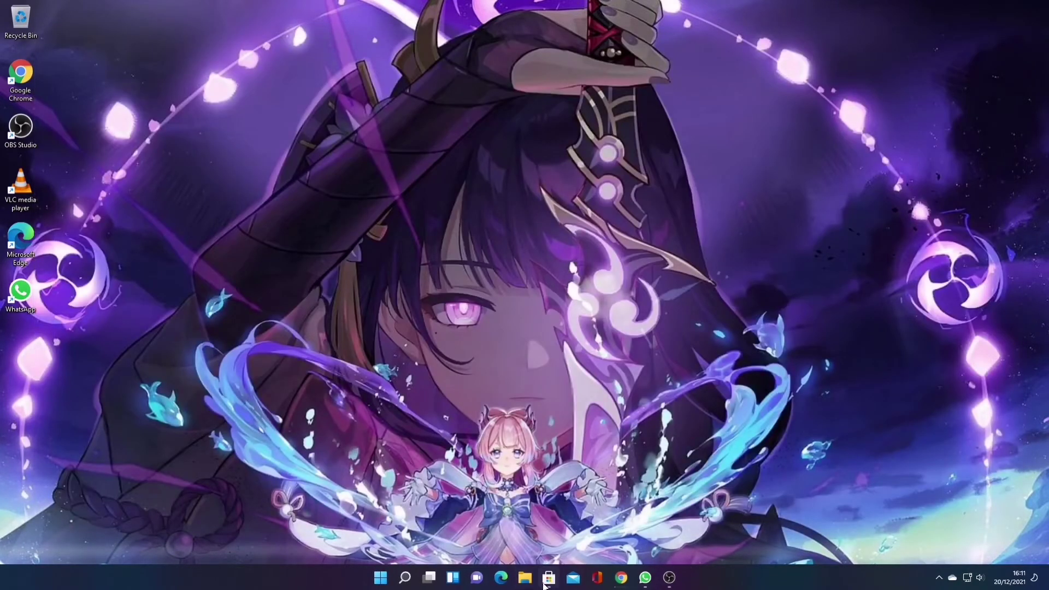
- Open Microsoft Store, look through the featured apps and games on its home page, and minimize it
left_click(548, 580)
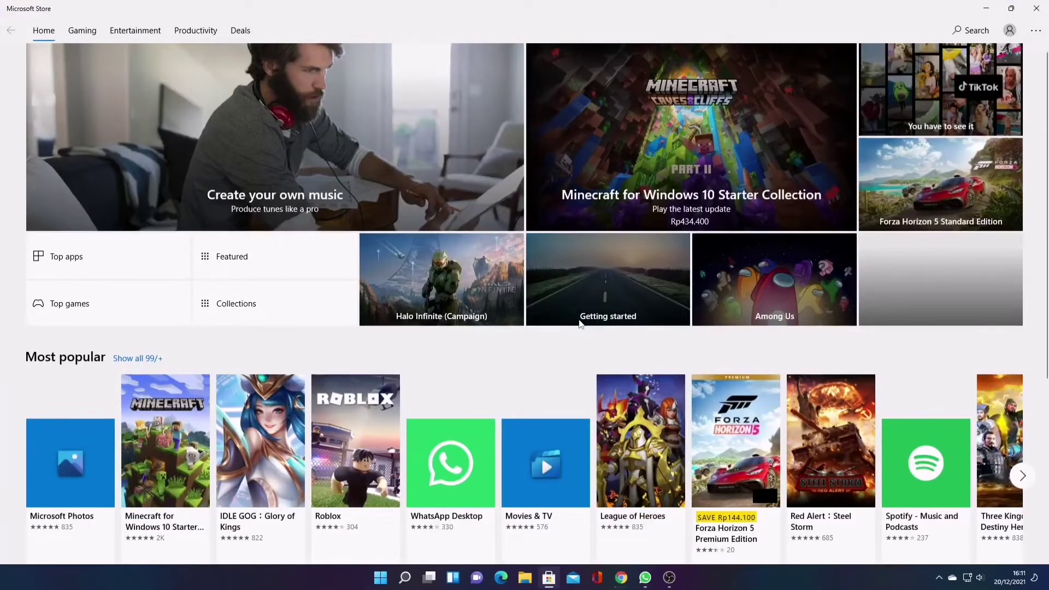
scroll(579, 322, "down", 4)
scroll(579, 320, "down", 5)
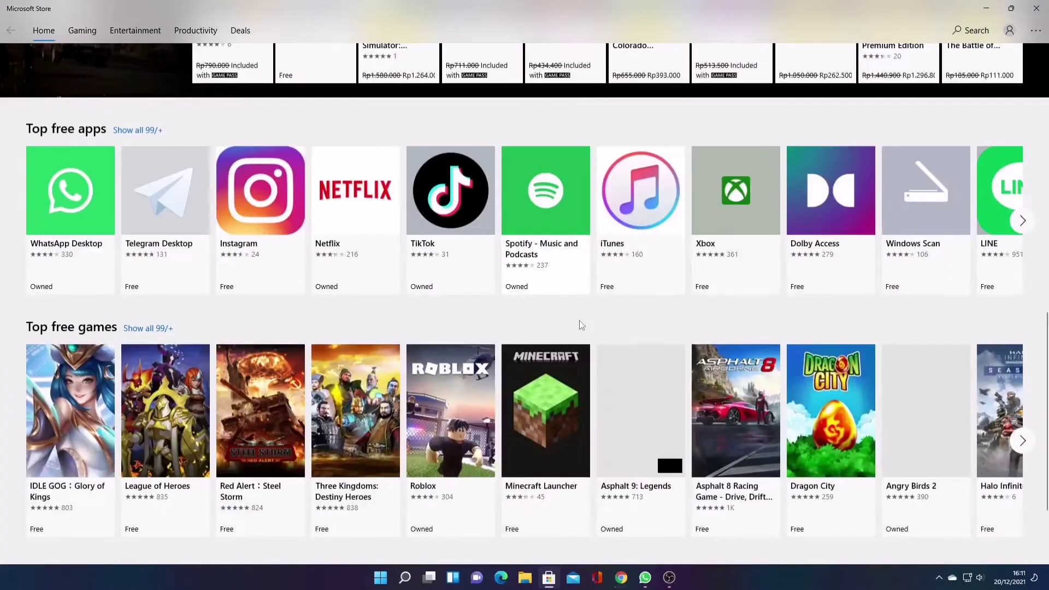
scroll(579, 320, "down", 4)
scroll(579, 320, "down", 2)
scroll(579, 320, "up", 8)
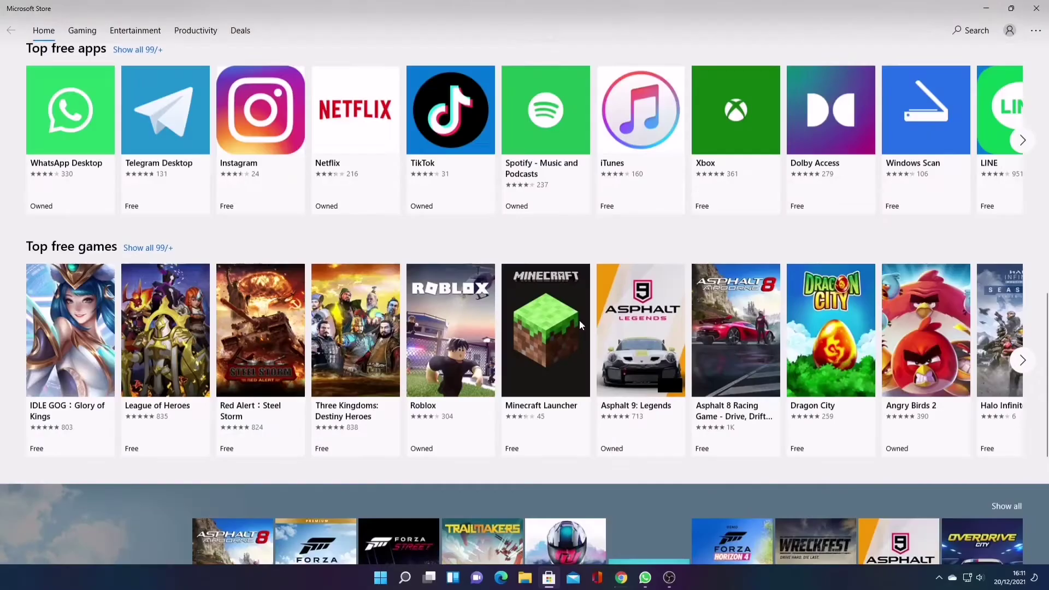
scroll(580, 324, "up", 6)
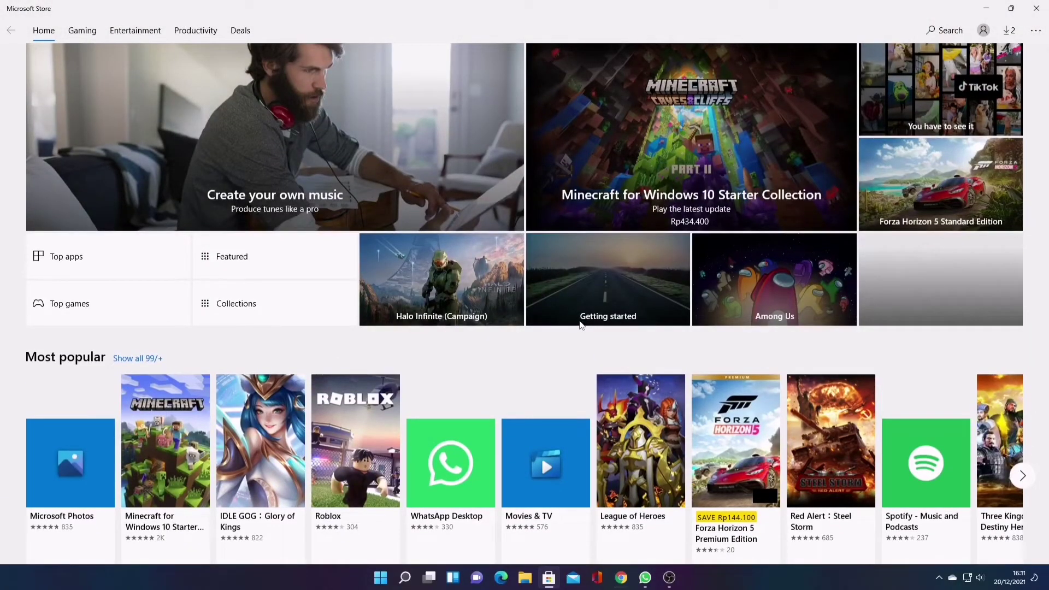
left_click(985, 12)
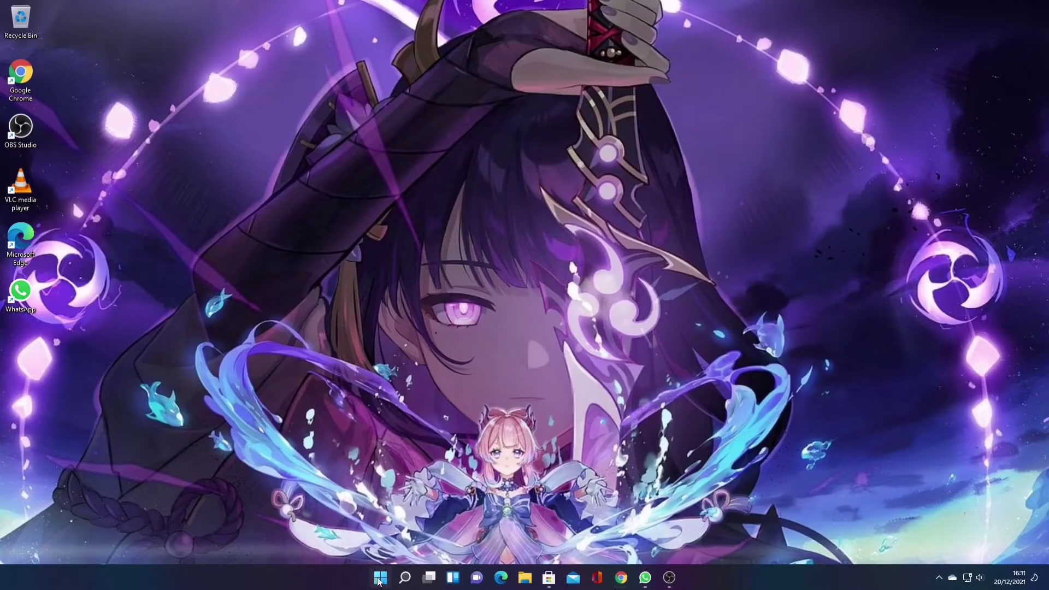
- Open the Windows Features dialog and select Windows Subsystem for Linux and Virtual Machine Platform
left_click(404, 578)
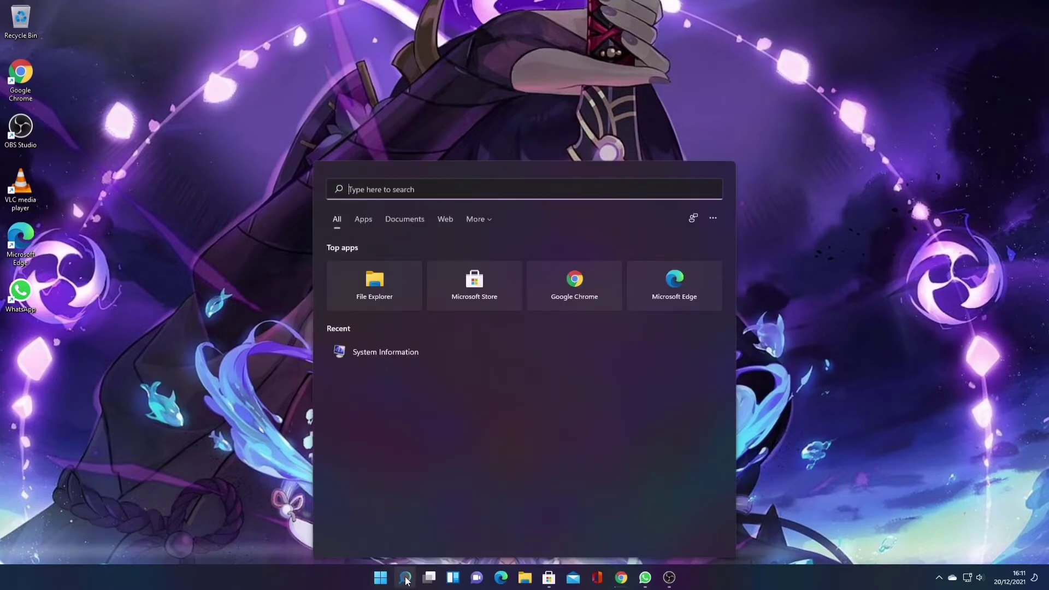
type("fea")
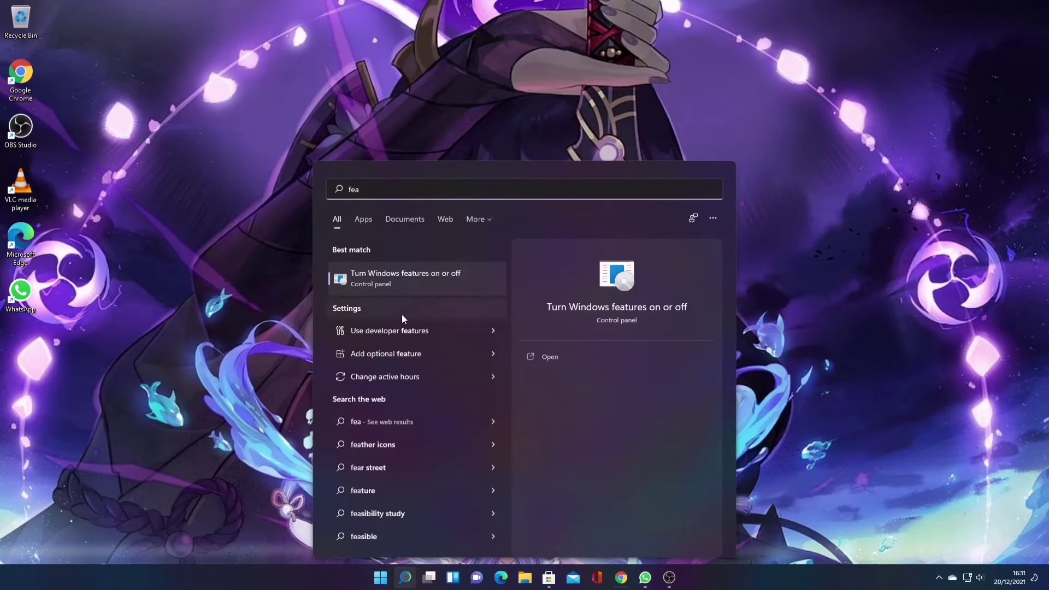
left_click(385, 280)
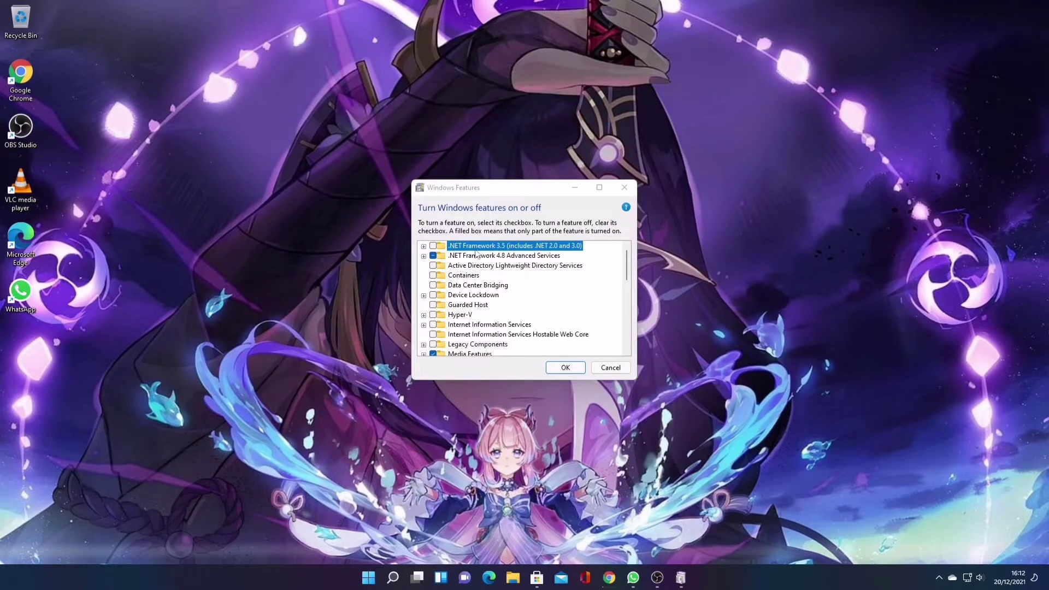
scroll(441, 316, "down", 3)
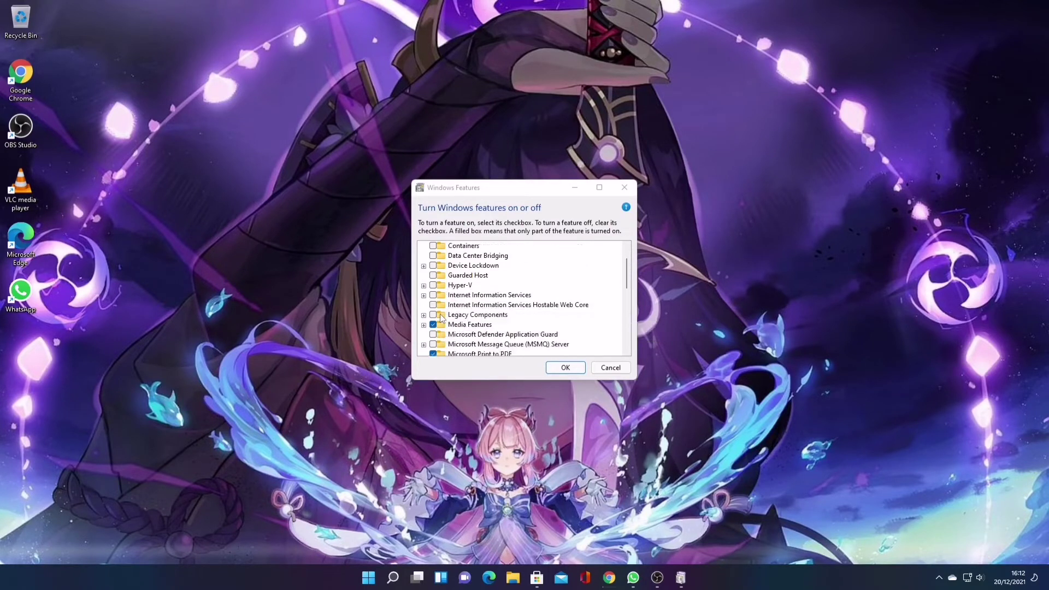
scroll(441, 317, "down", 5)
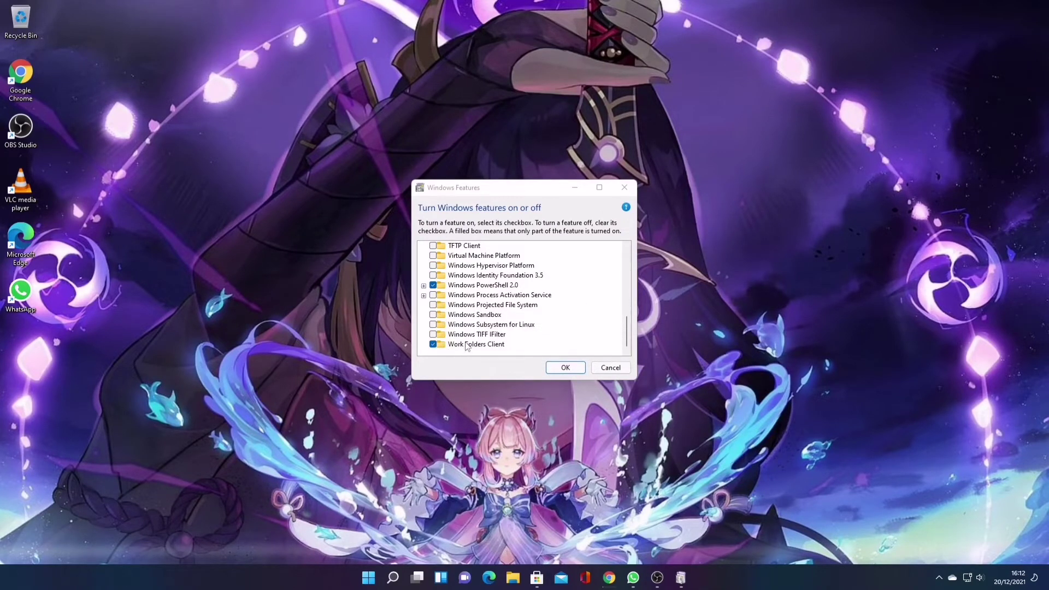
left_click(433, 326)
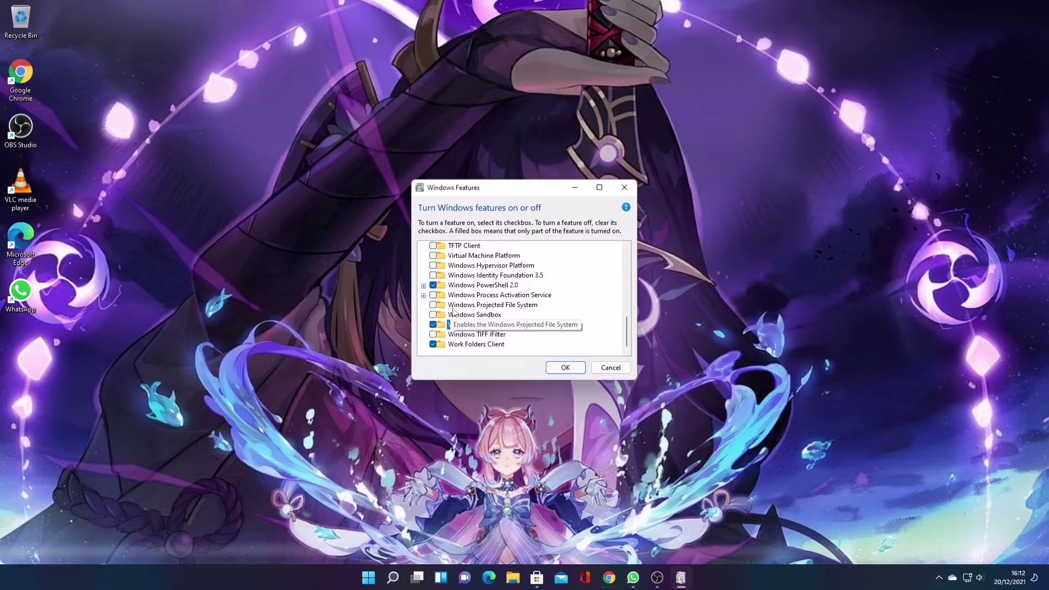
left_click(433, 256)
- Select Hyper-V in the list of Windows features
scroll(450, 285, "up", 1)
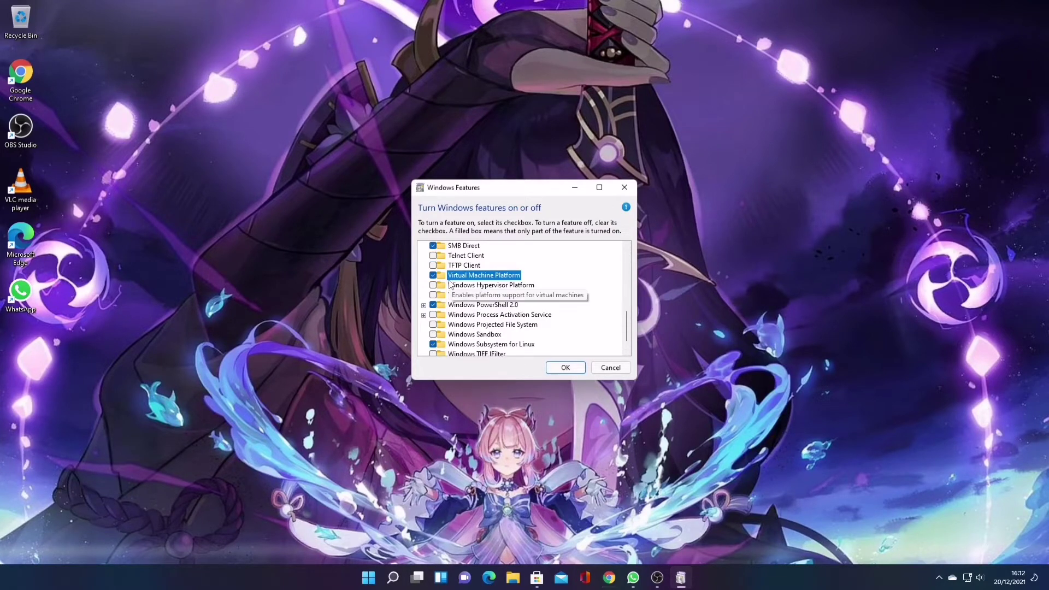
scroll(450, 285, "up", 1)
scroll(450, 284, "up", 1)
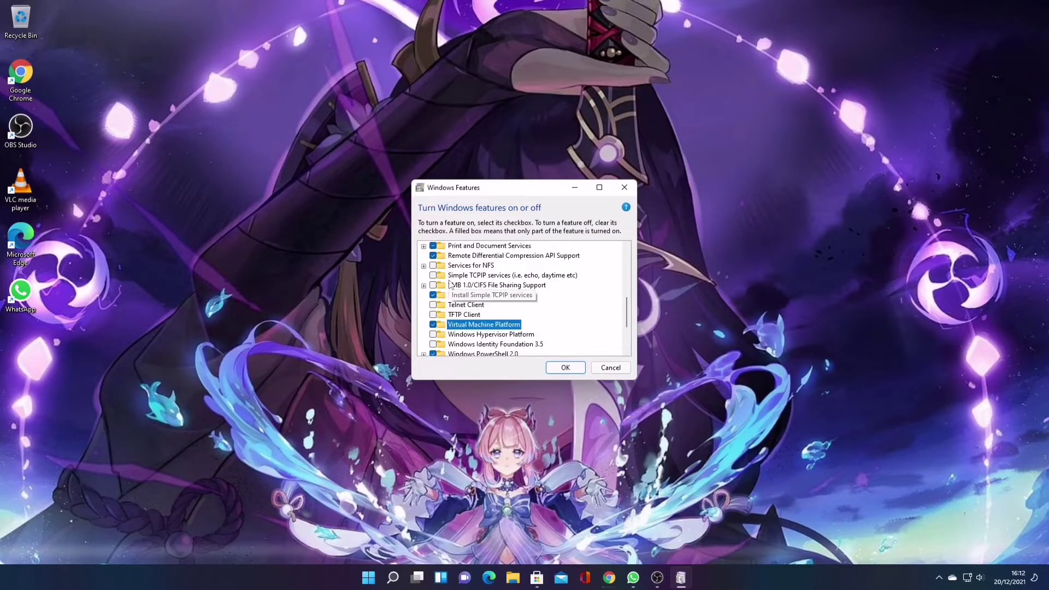
scroll(450, 284, "up", 4)
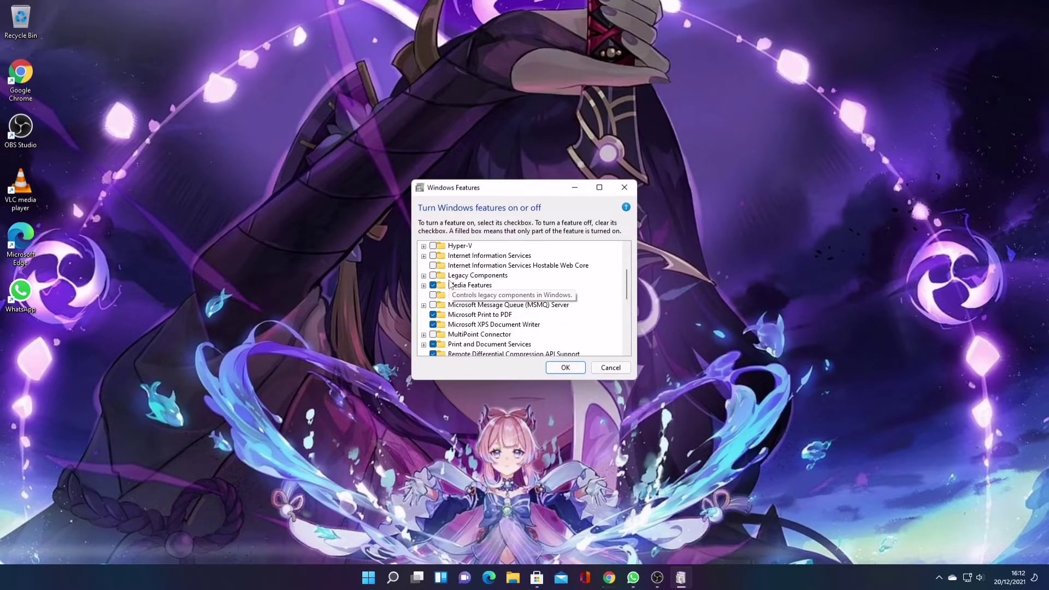
left_click(432, 246)
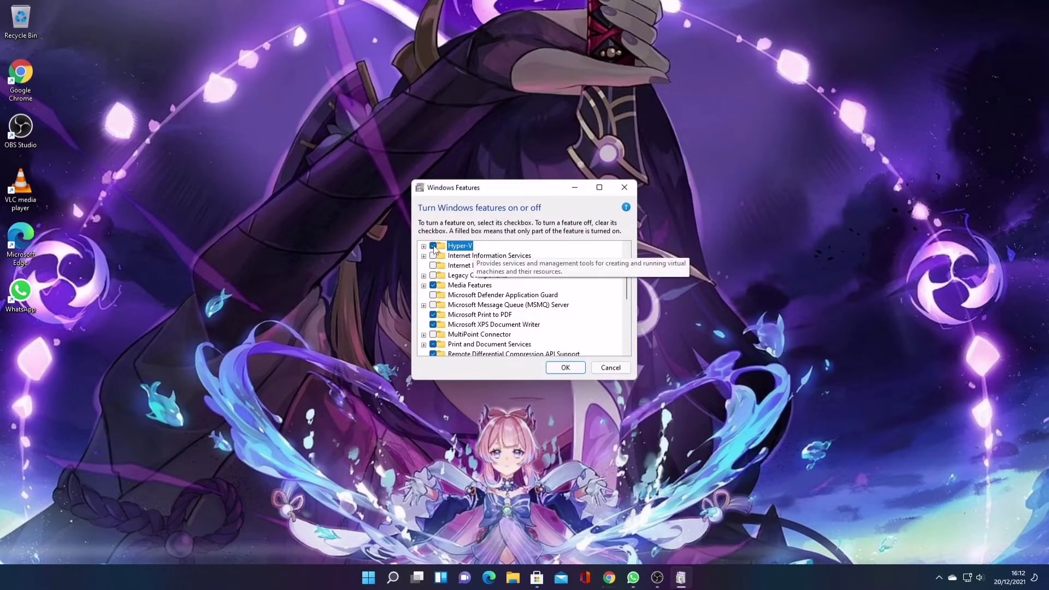
- Deselect Windows Subsystem for Linux and apply the Windows feature changes
scroll(435, 251, "down", 4)
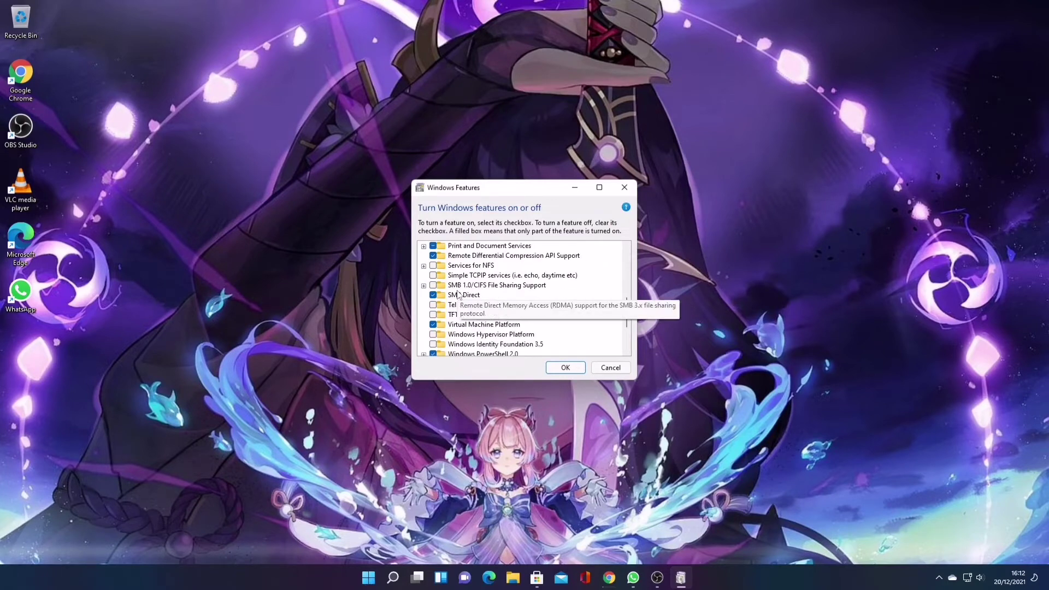
scroll(458, 293, "down", 2)
scroll(480, 300, "down", 1)
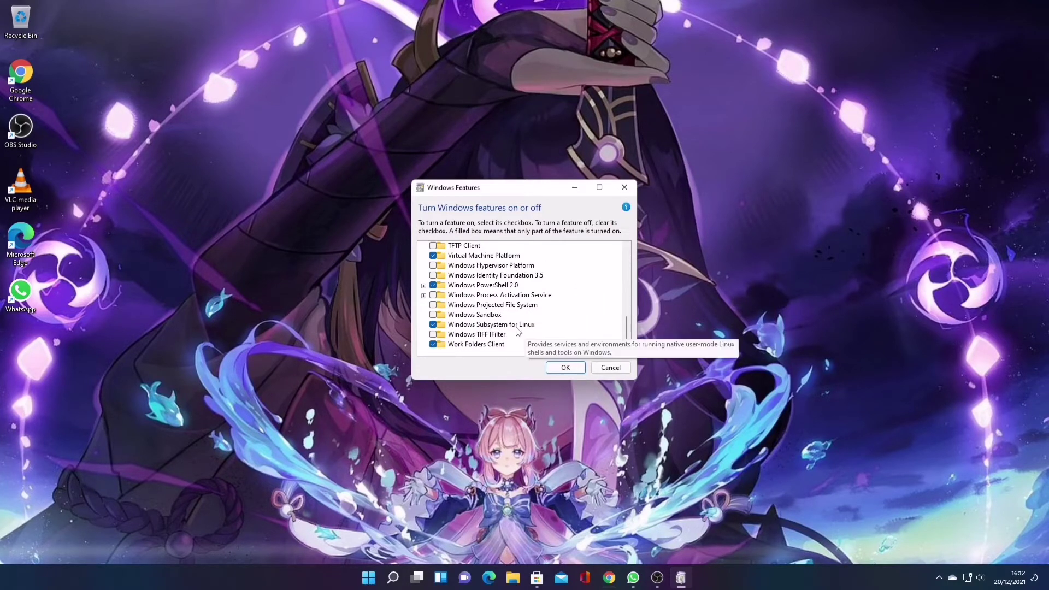
left_click(433, 325)
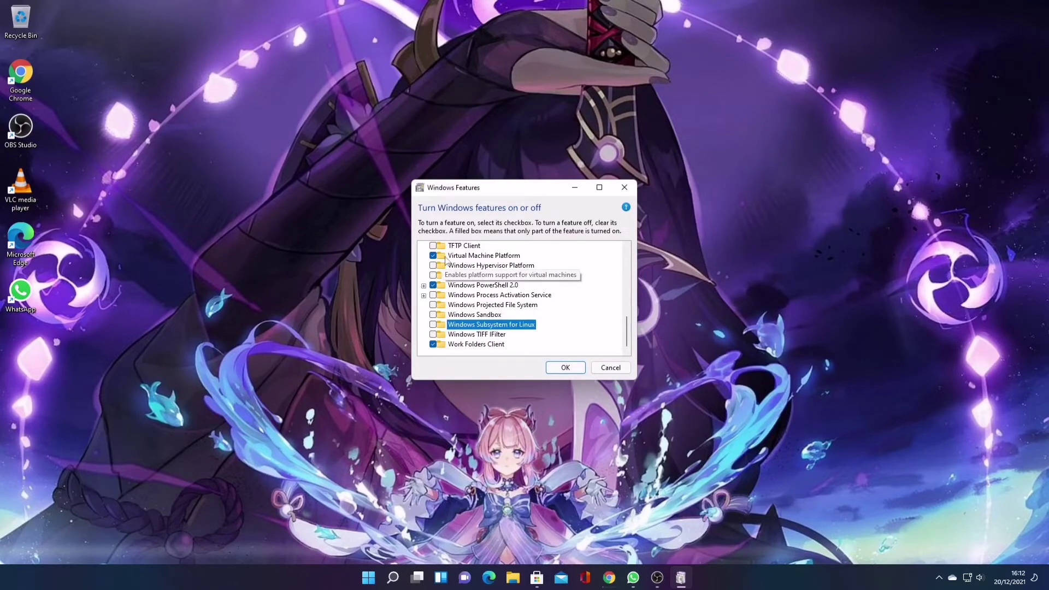
left_click(565, 367)
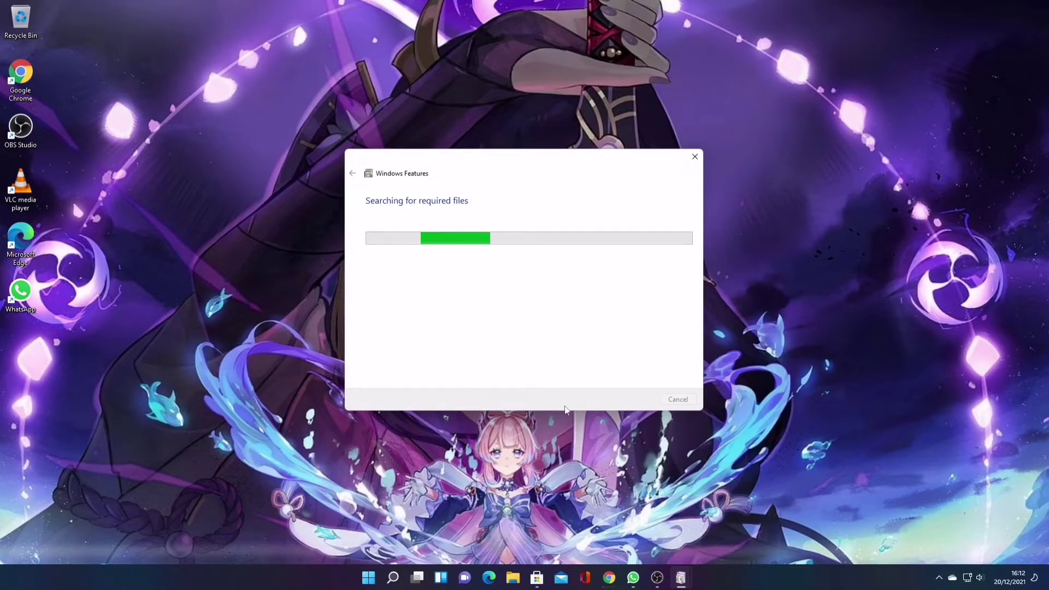
- Switch to Google Chrome to check the PLAY_STORE_W11_TRD.rar download from MediaFire, and minimize the browser
mouse_move(606, 578)
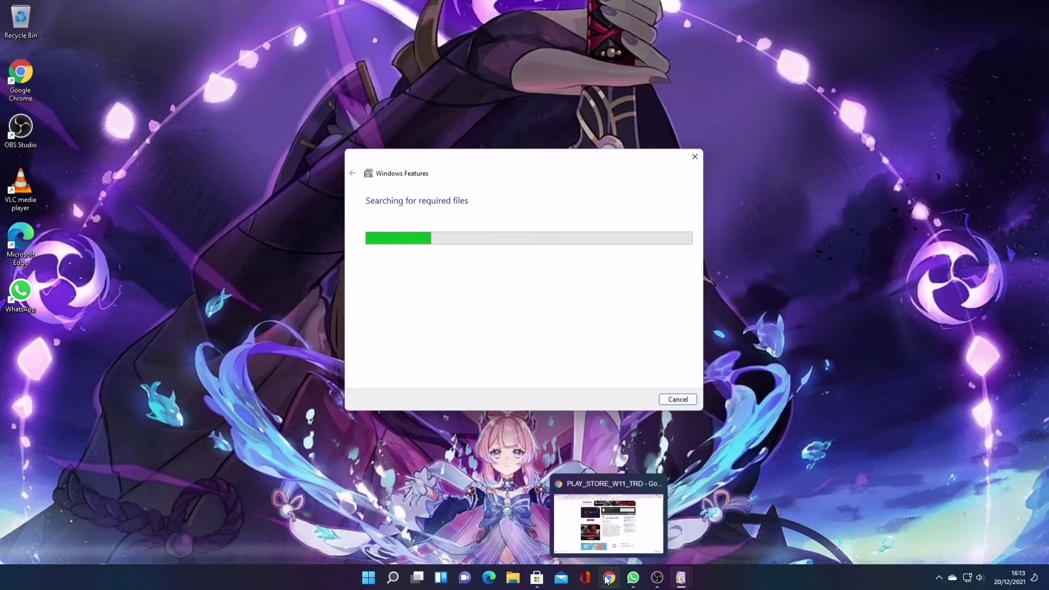
left_click(607, 523)
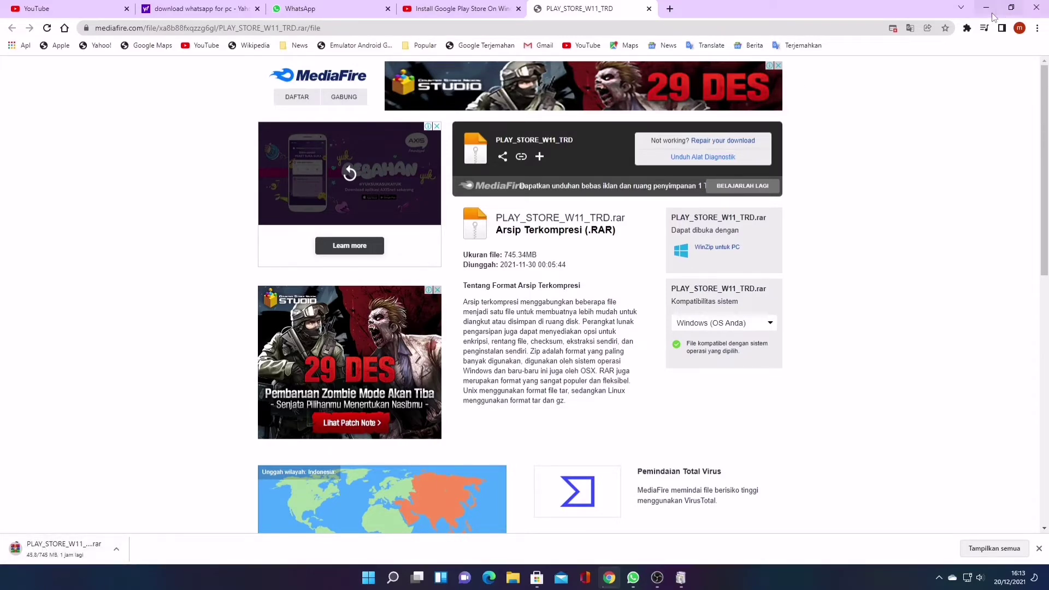
left_click(987, 10)
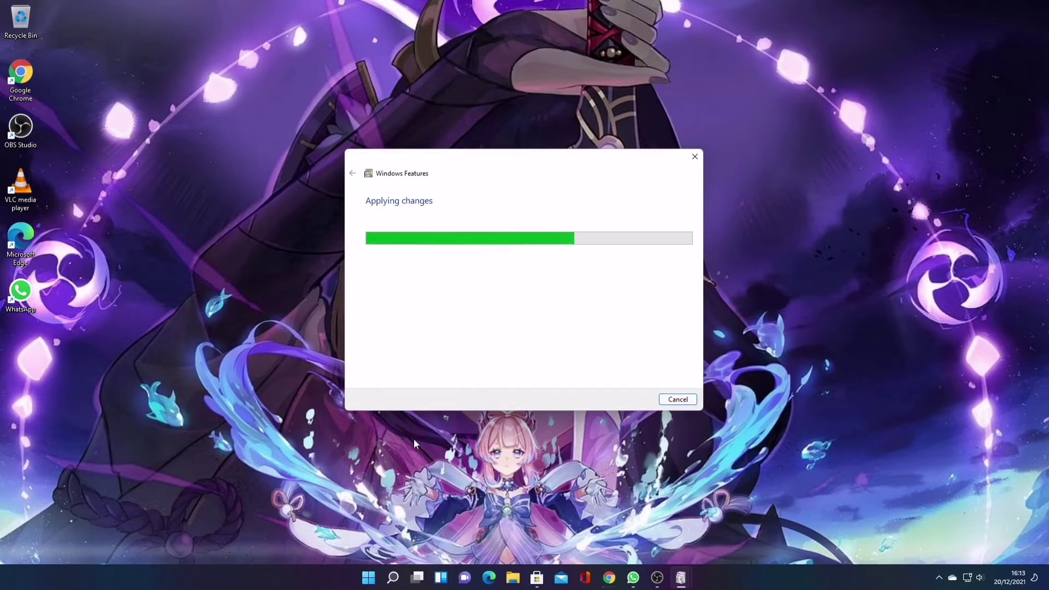
- Search Windows for the developer settings, turn on Developer Mode with confirmation, and close Settings
left_click(392, 578)
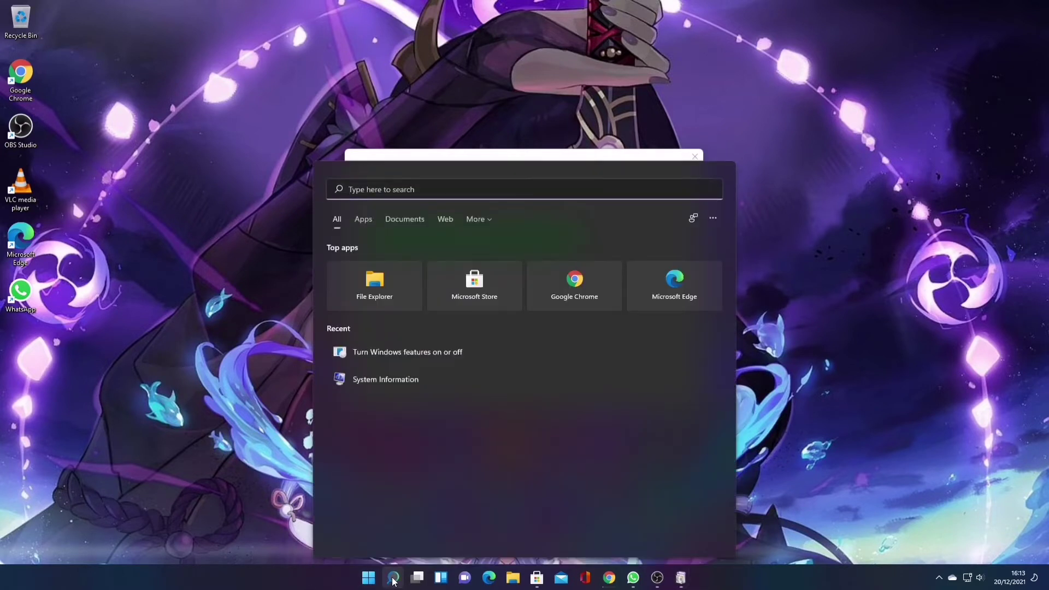
type("develo")
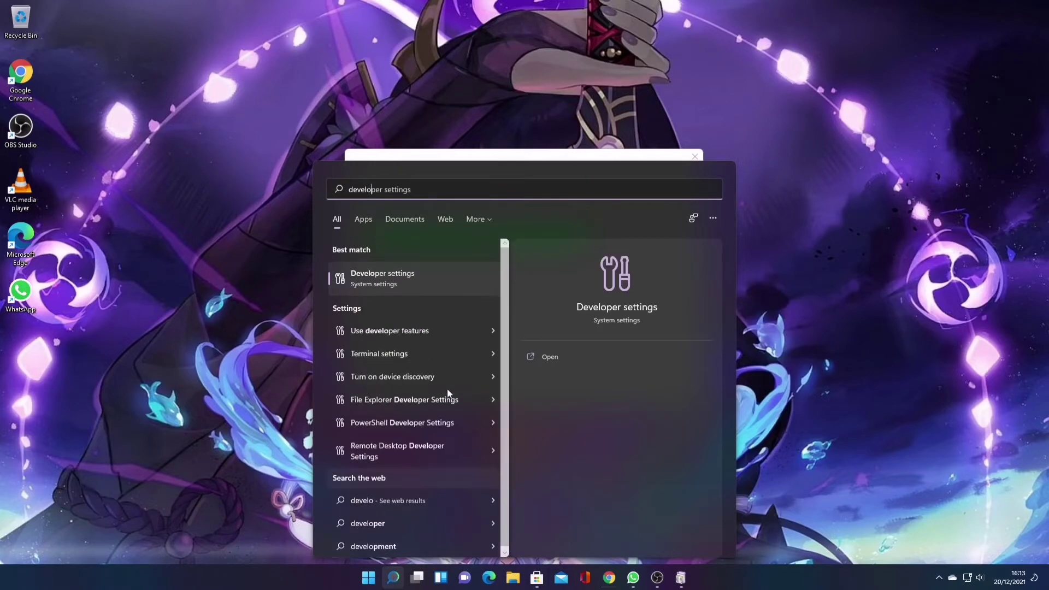
left_click(375, 281)
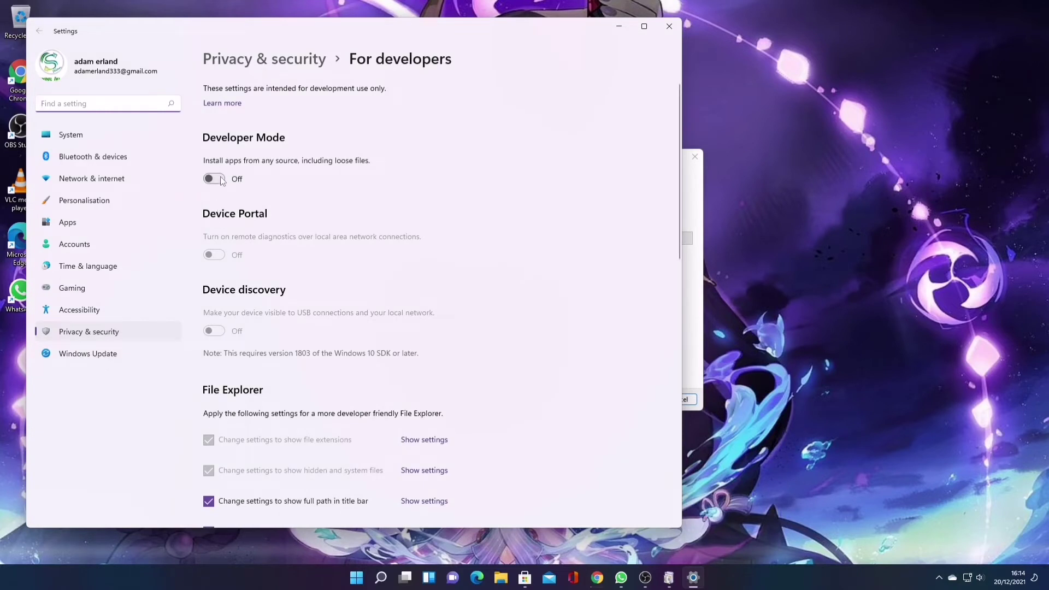
left_click(220, 179)
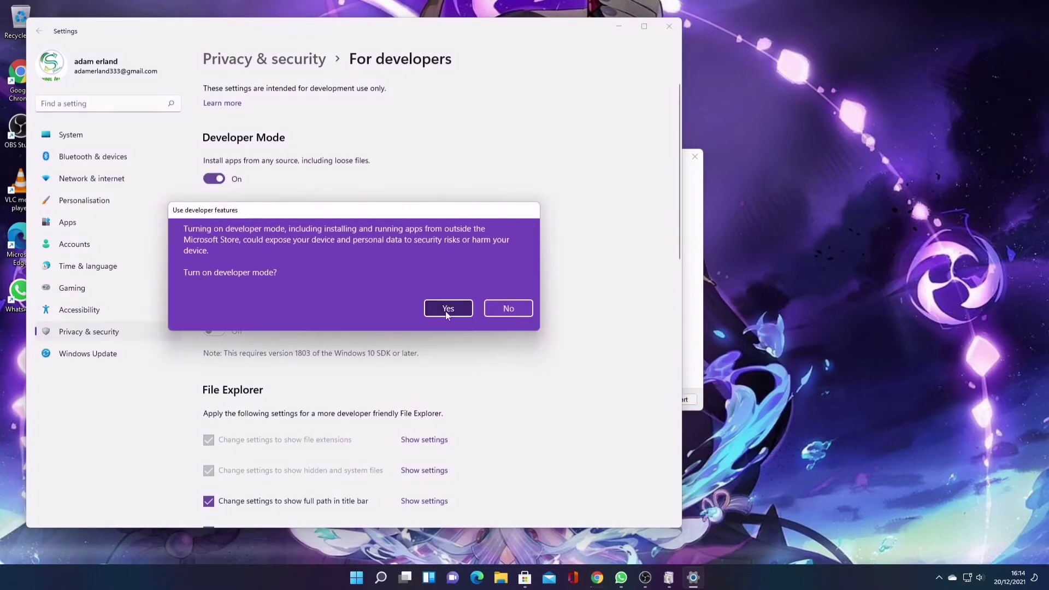
left_click(447, 309)
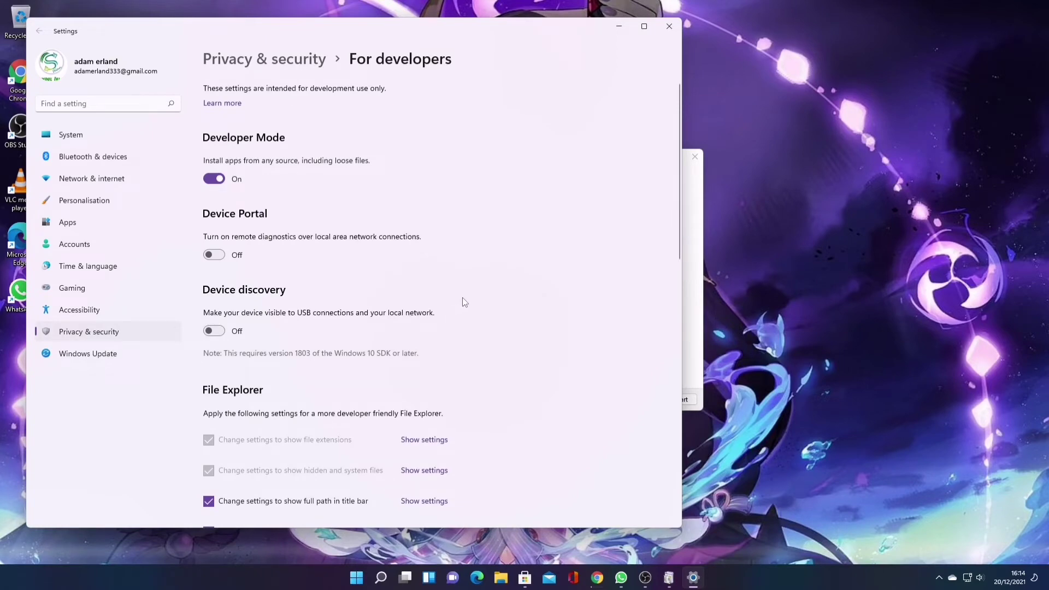
left_click(676, 25)
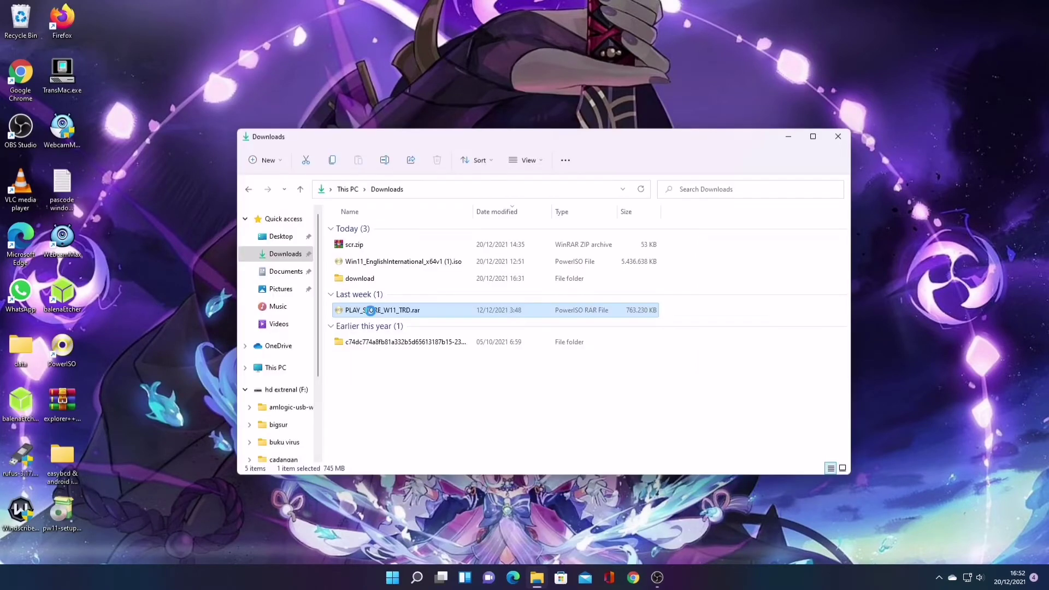
- Open PLAY_STORE_W11_TRD.rar from the Downloads folder with WinRAR archiver and dismiss the WinRAR pop-up window
right_click(371, 313)
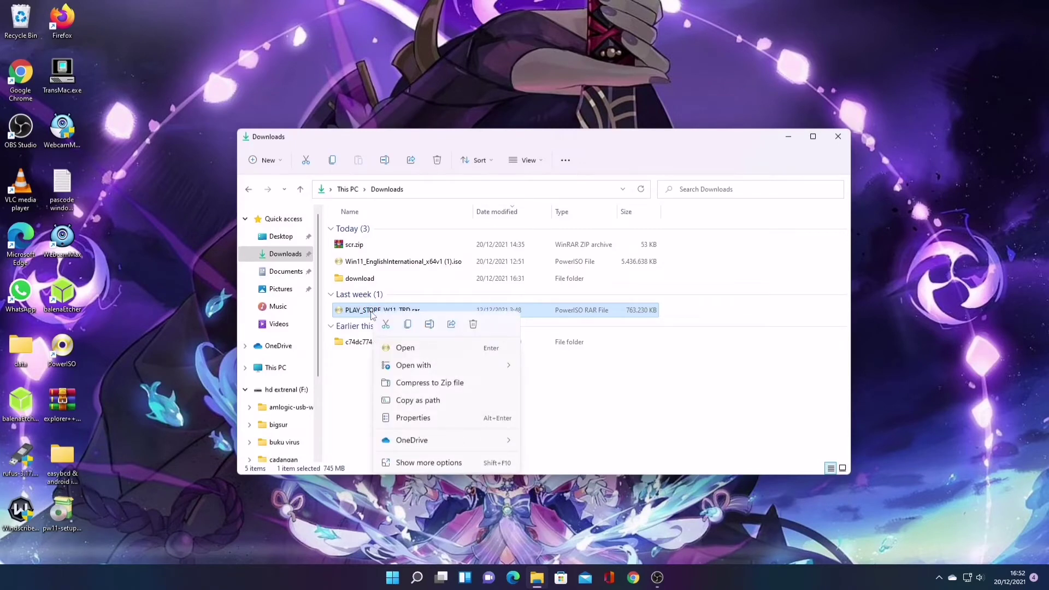
mouse_move(414, 363)
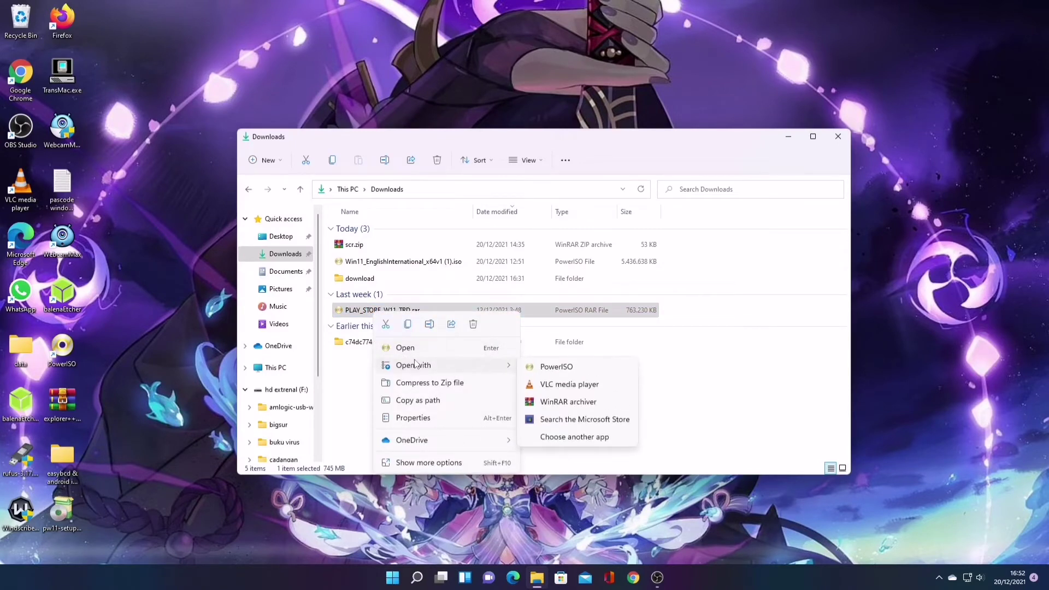
left_click(583, 403)
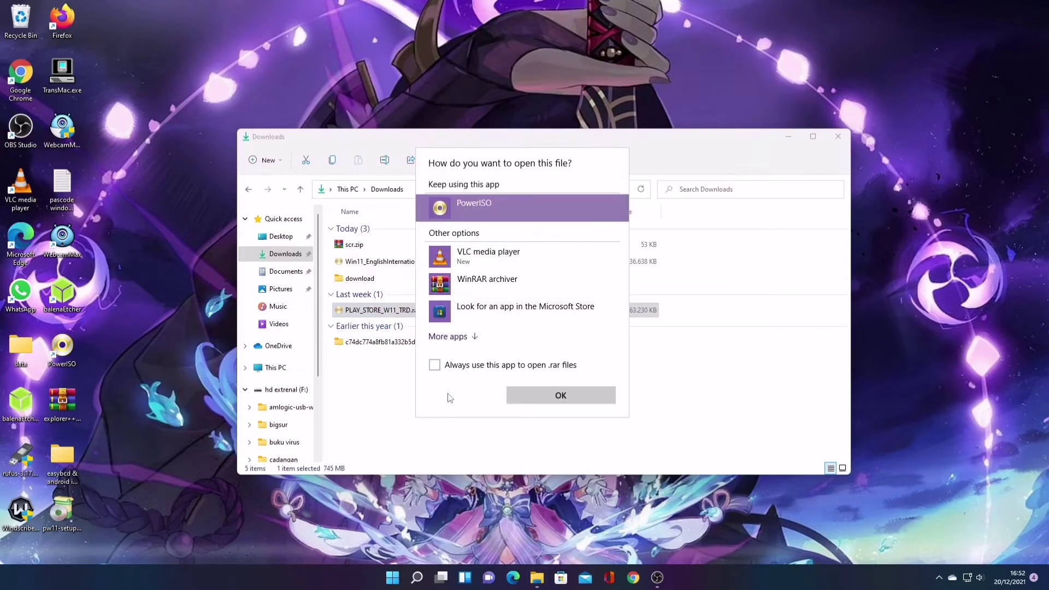
left_click(483, 280)
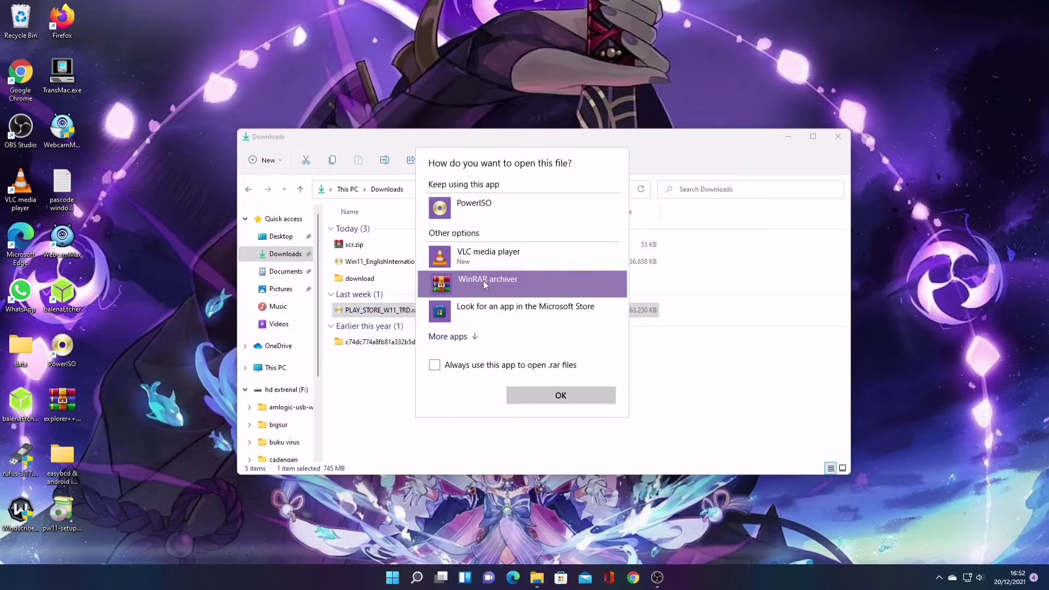
left_click(549, 396)
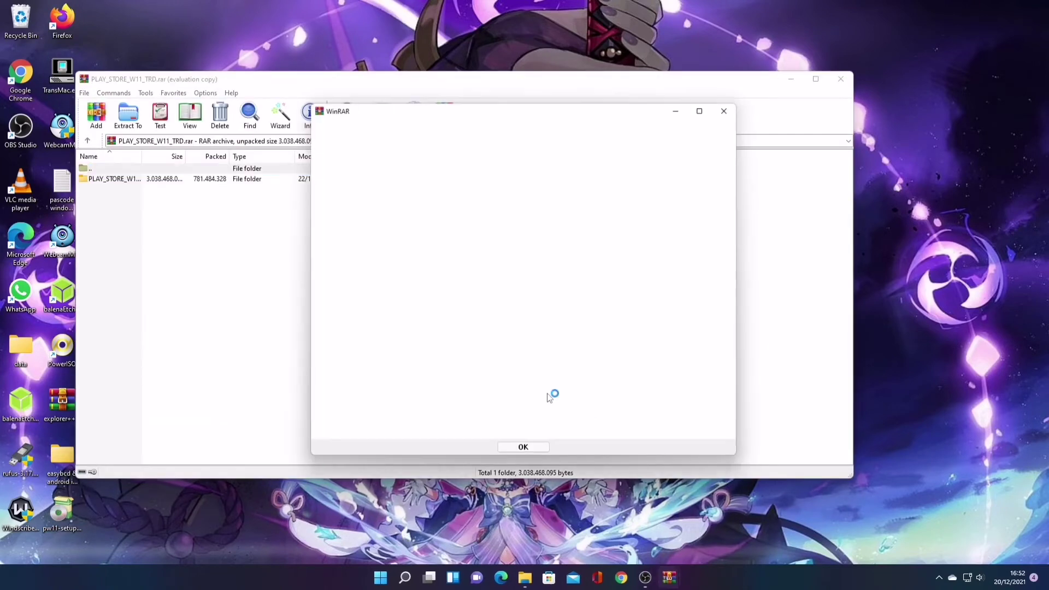
left_click(731, 107)
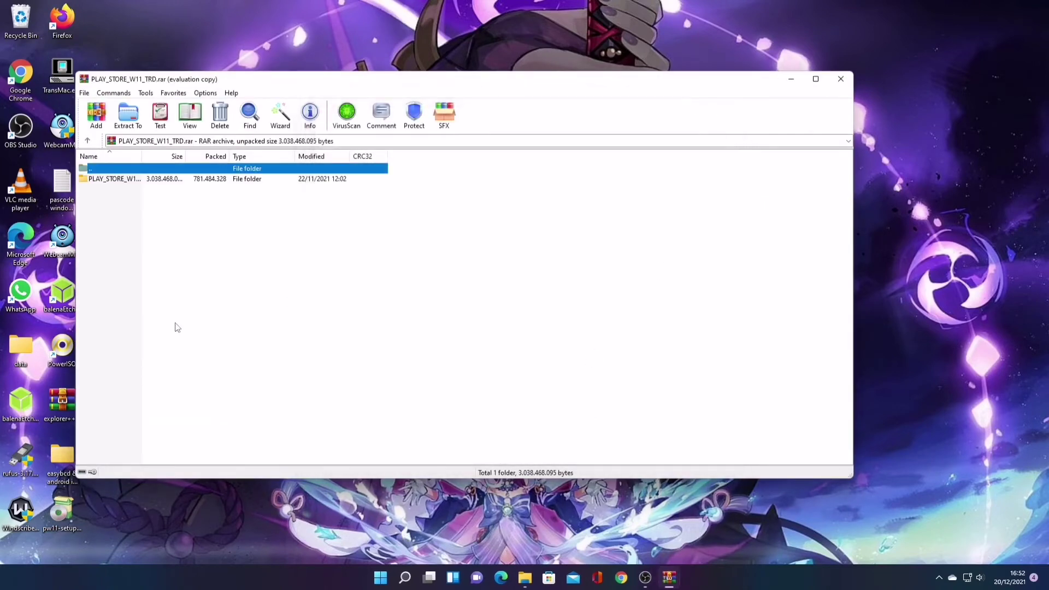
- Extract the PLAY_STORE_W11_TRD.rar archive to C:\ and close the WinRAR and Downloads windows
left_click(126, 121)
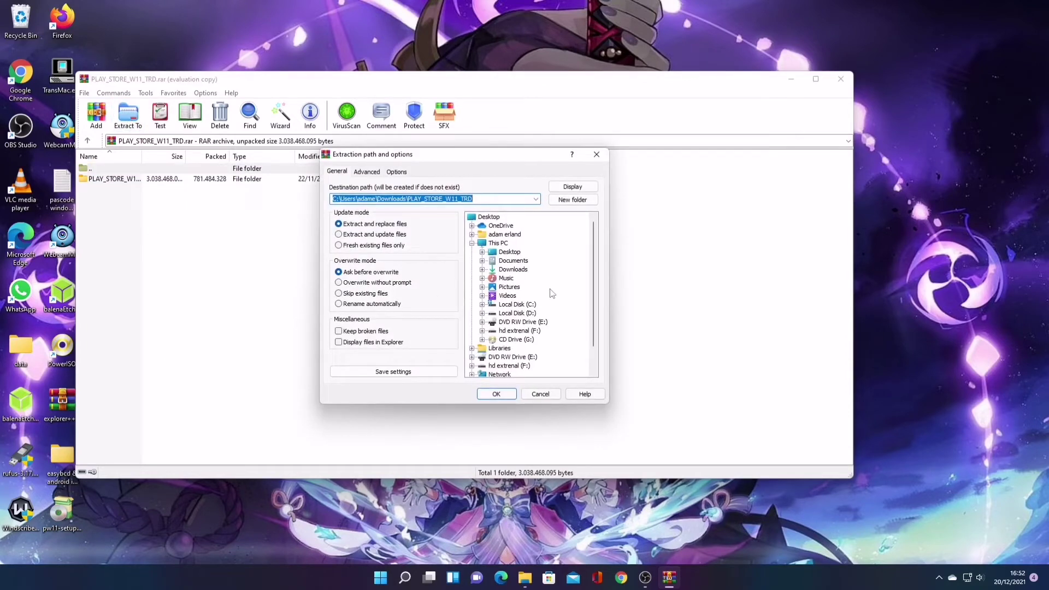
left_click(523, 306)
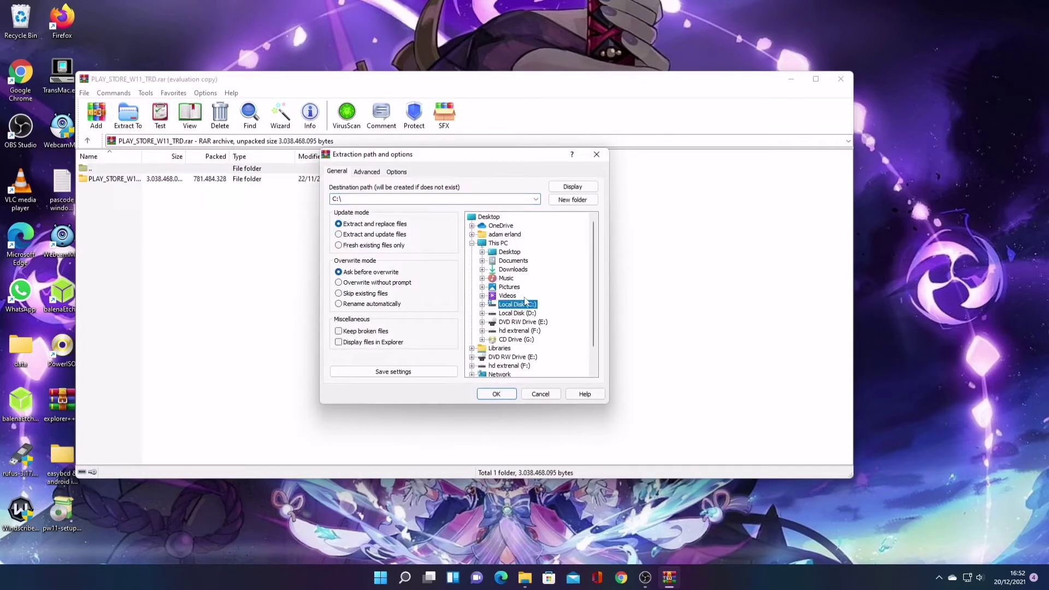
left_click(502, 400)
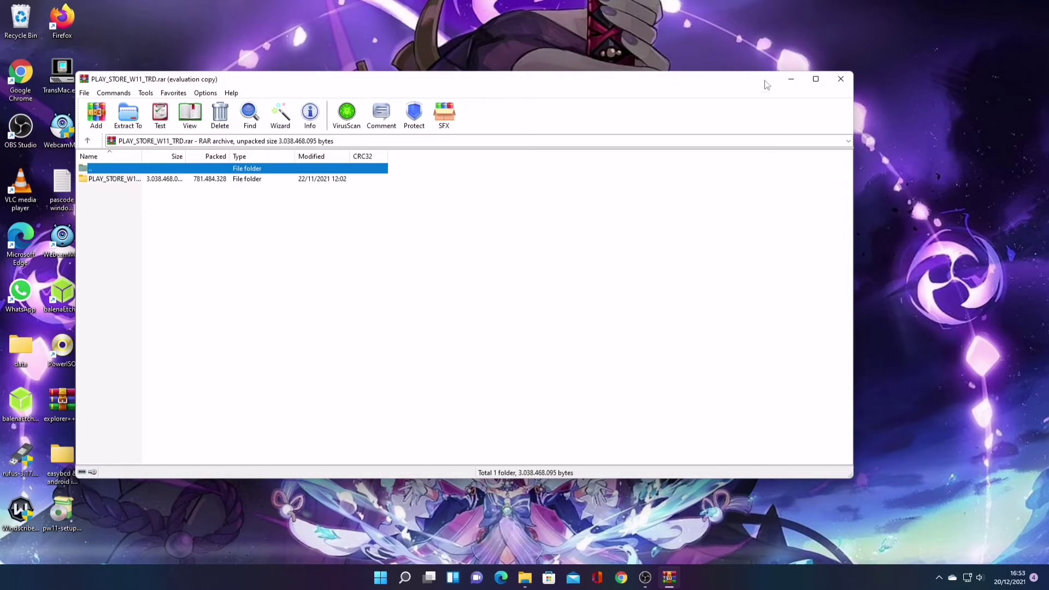
left_click(839, 80)
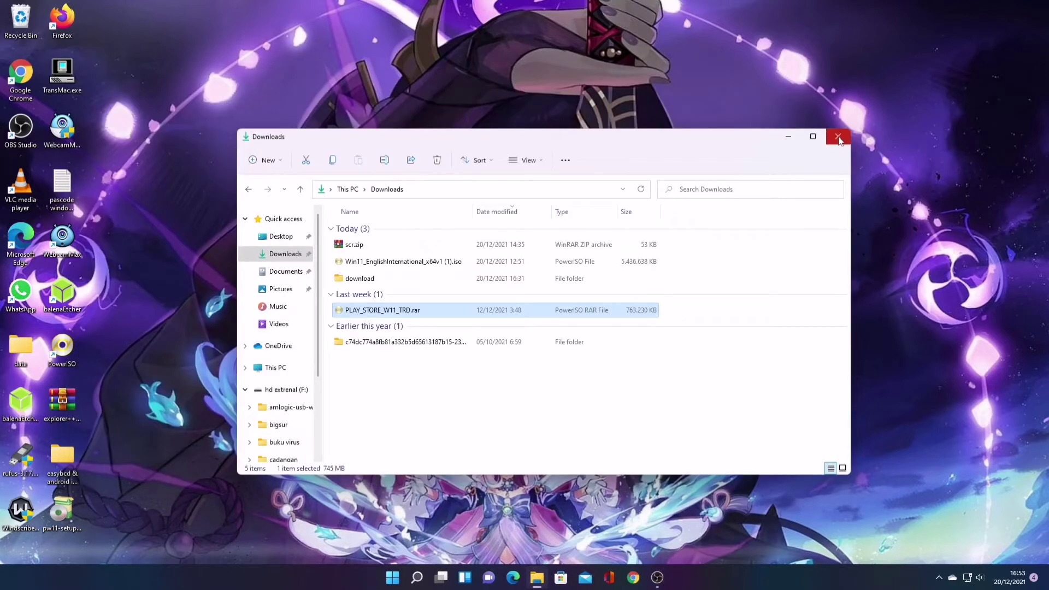
left_click(838, 137)
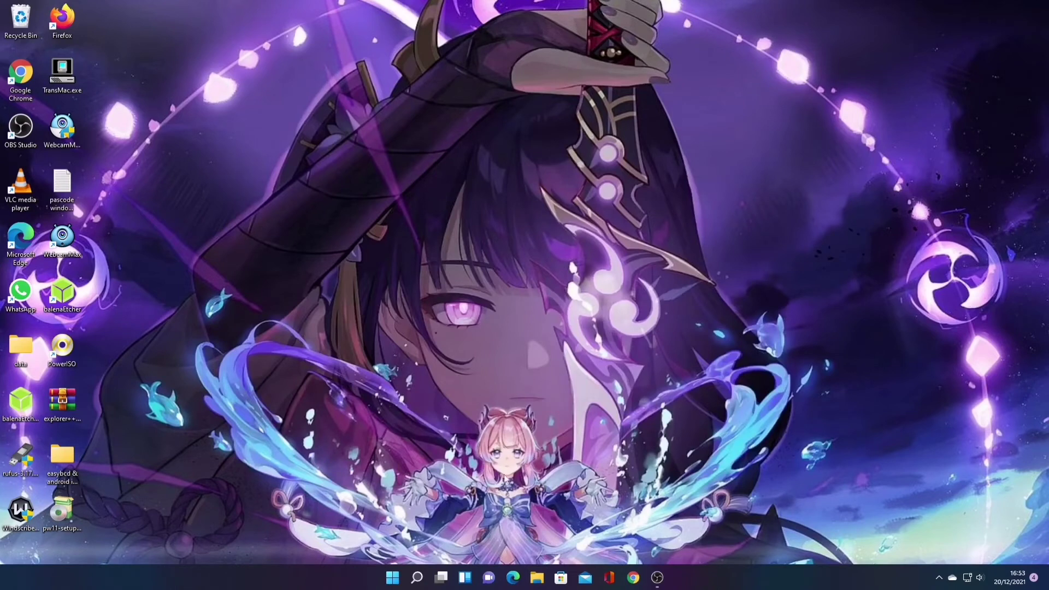
- Open the extracted PLAY_STORE_W11_TRD folder on Local Disk (C:) in File Explorer
left_click(537, 577)
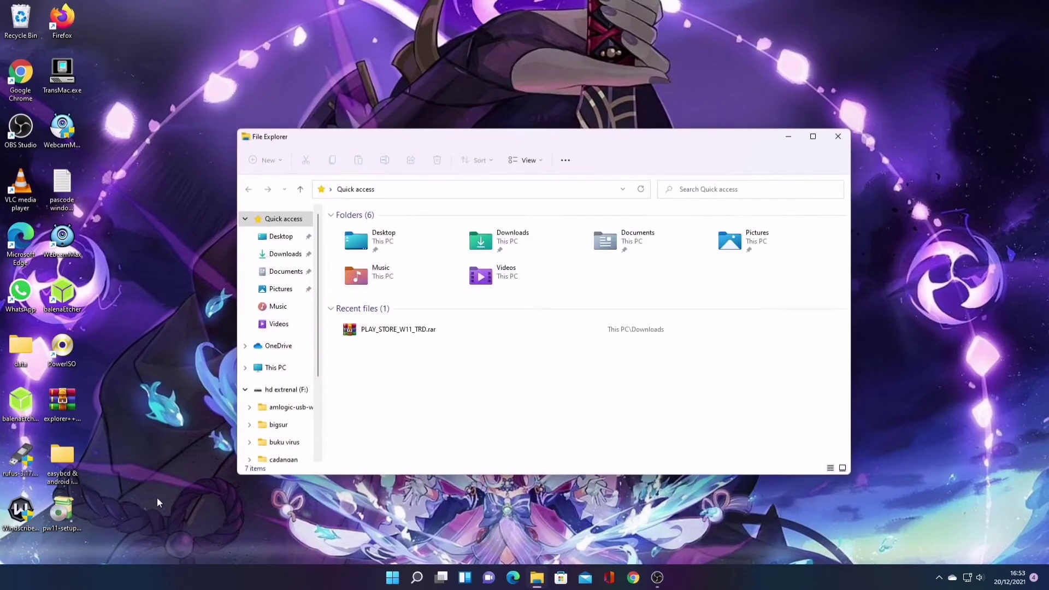
left_click(285, 375)
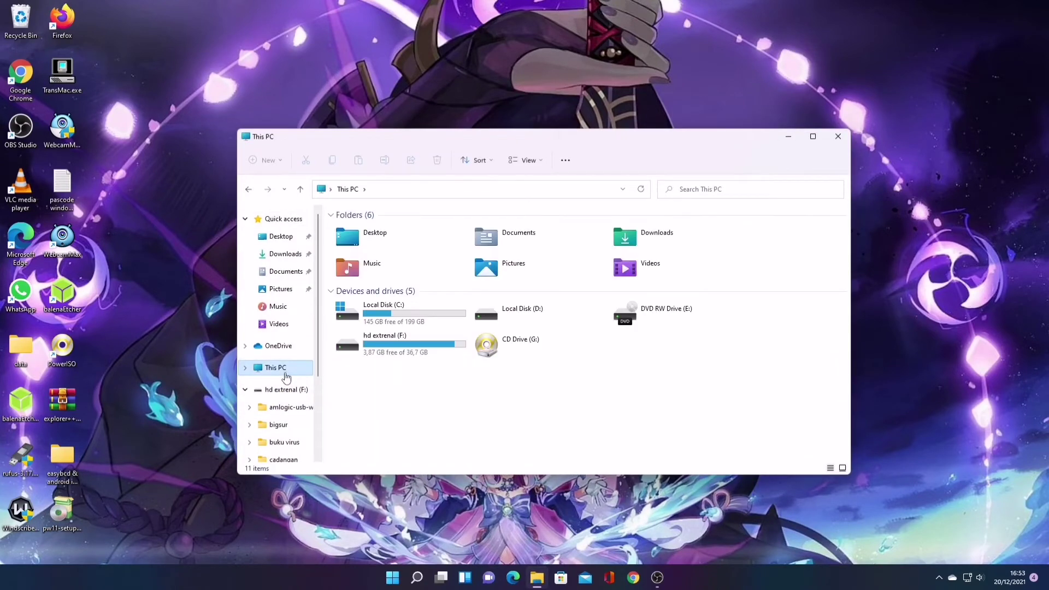
double_click(381, 319)
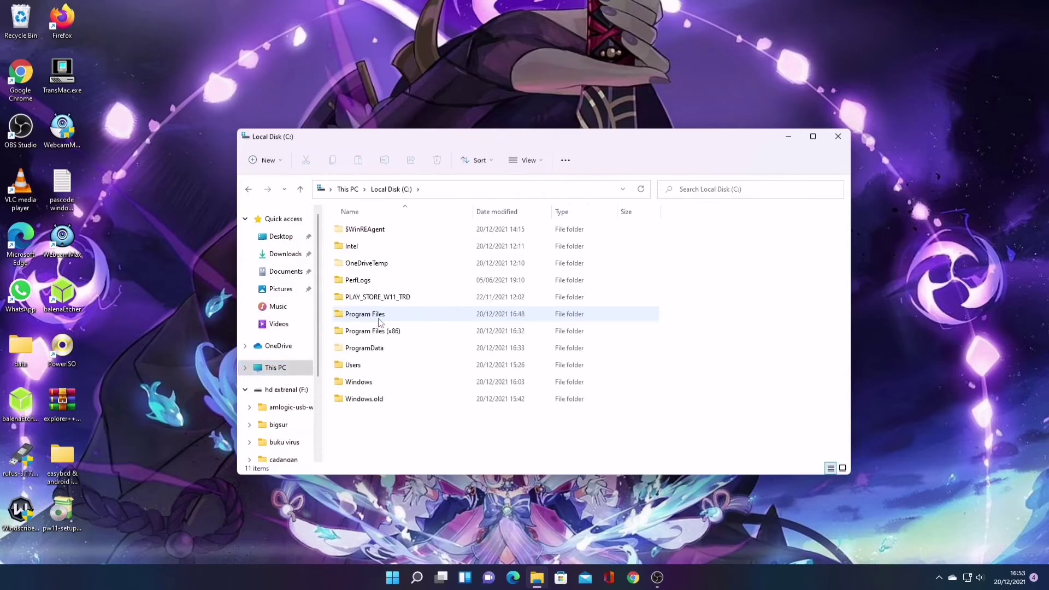
double_click(390, 297)
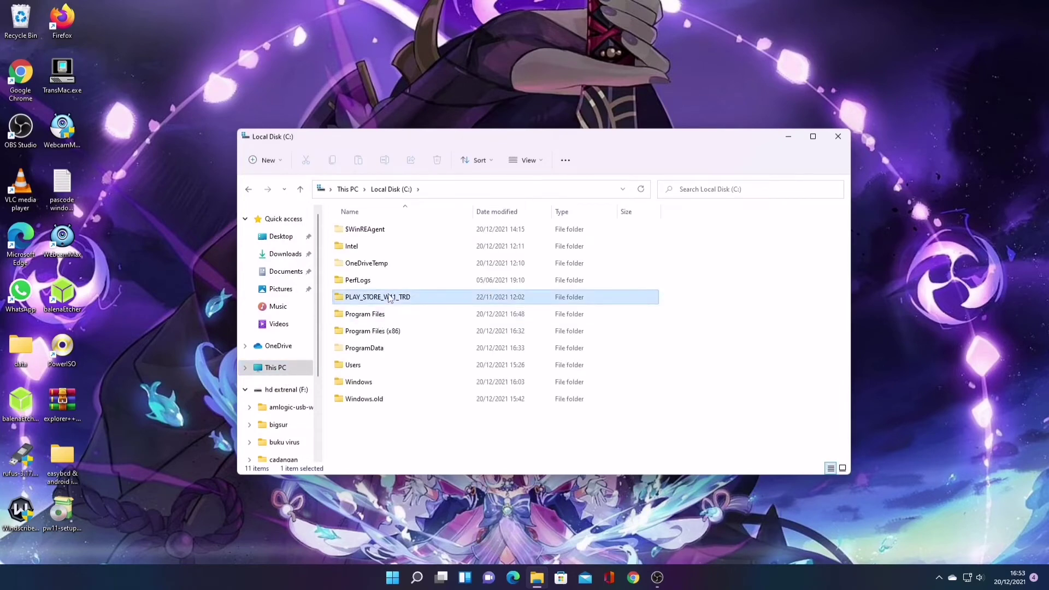
- Run SETUPx64.cmd from the PLAY_STORE_W11_TRD folder as administrator
scroll(398, 365, "down", 1)
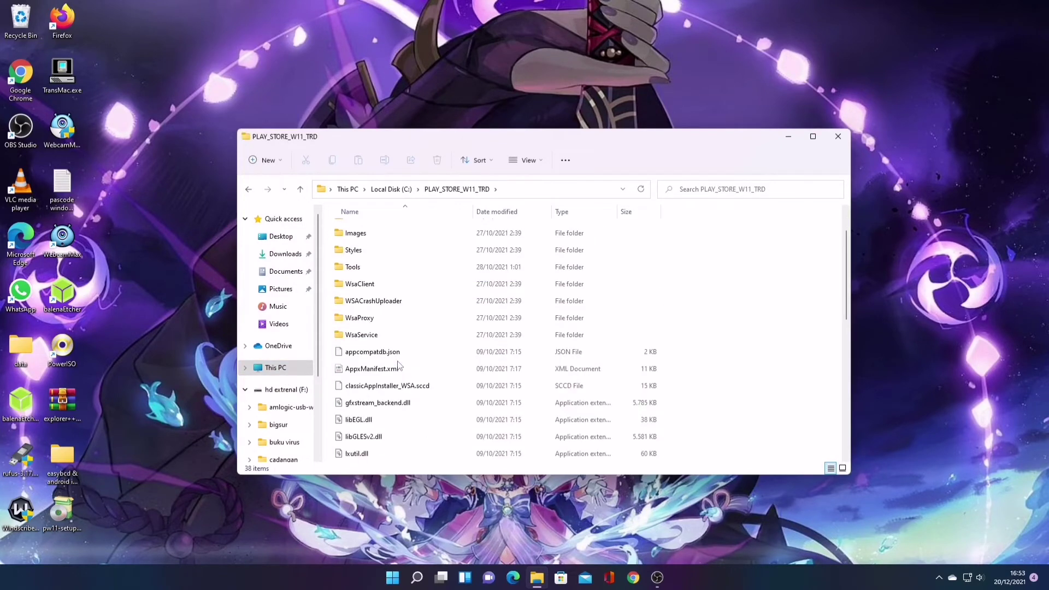
scroll(398, 365, "down", 2)
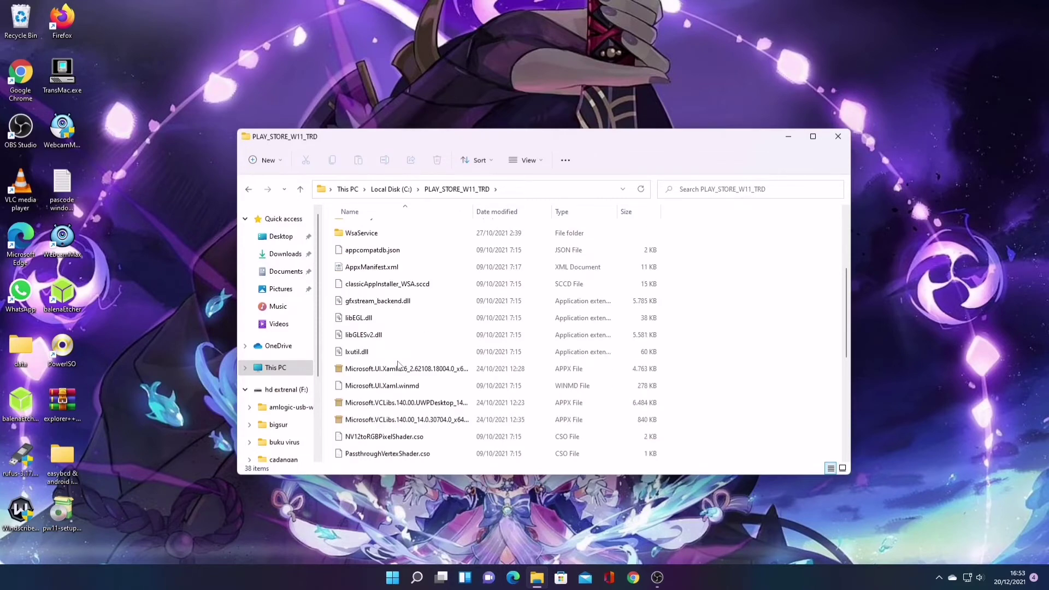
scroll(398, 365, "down", 2)
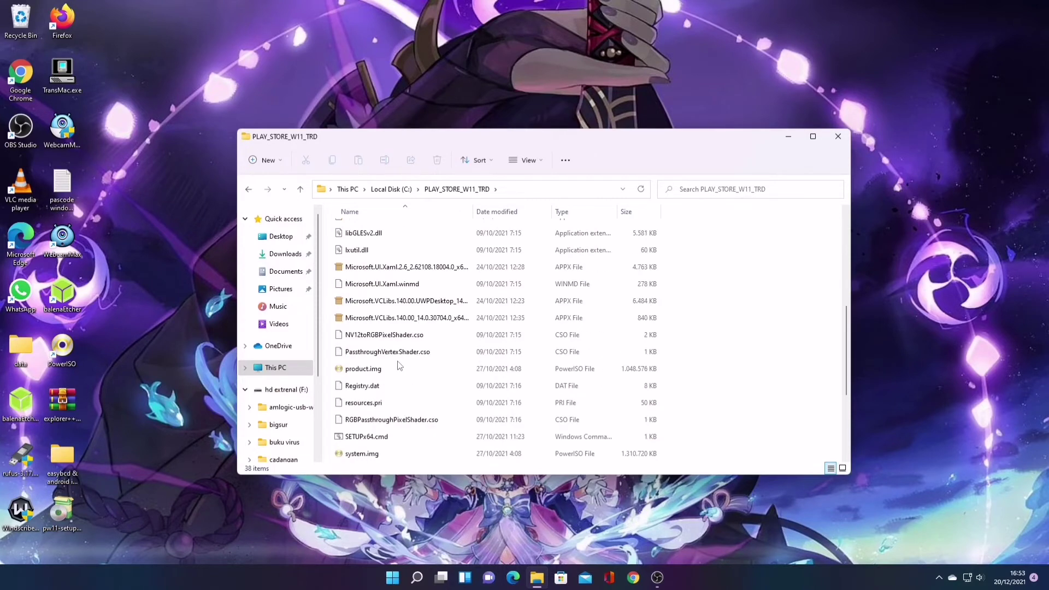
right_click(371, 437)
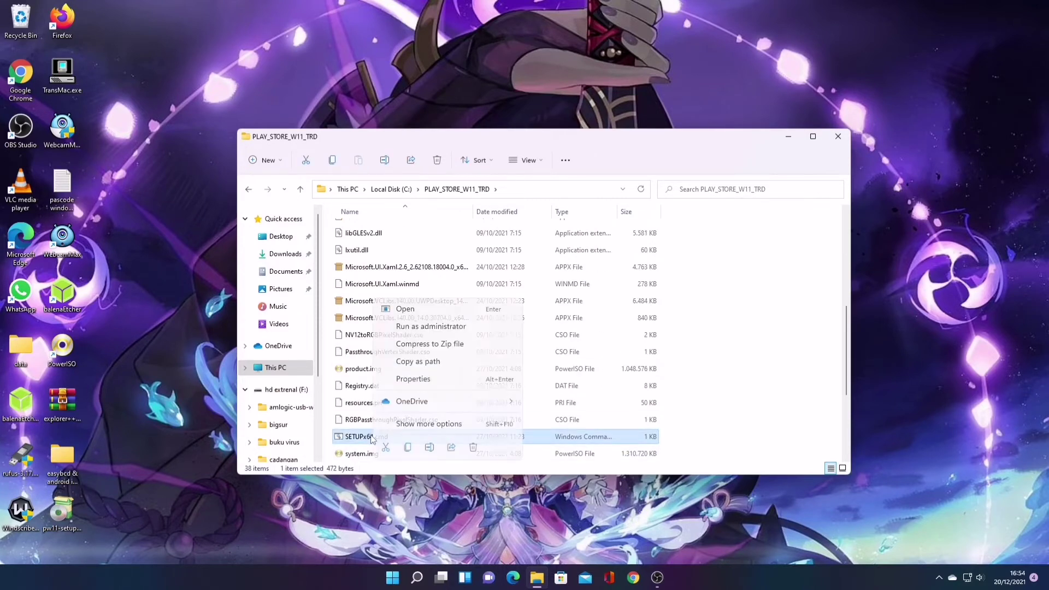
left_click(430, 327)
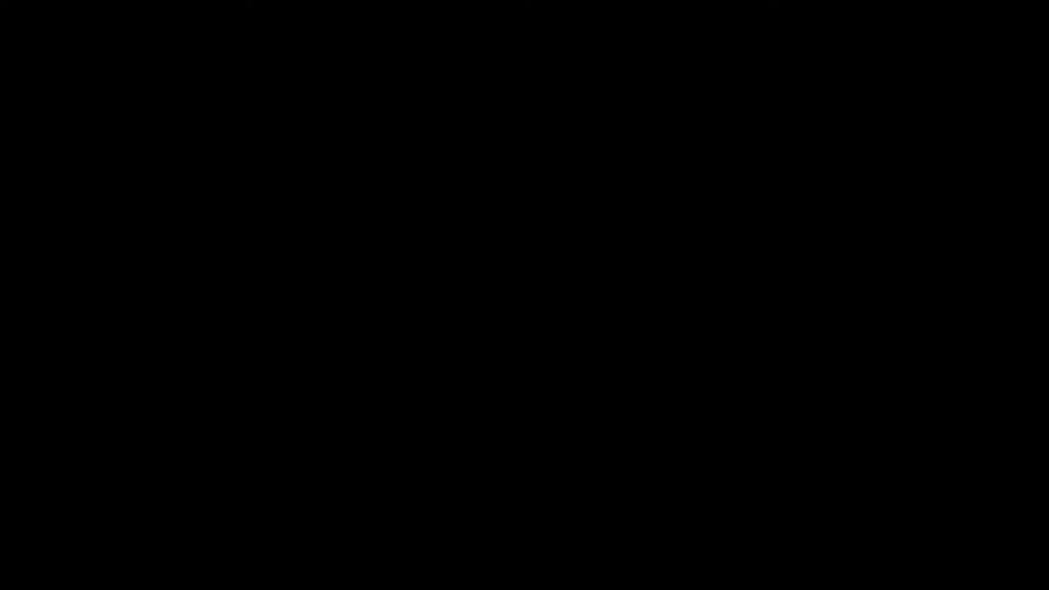